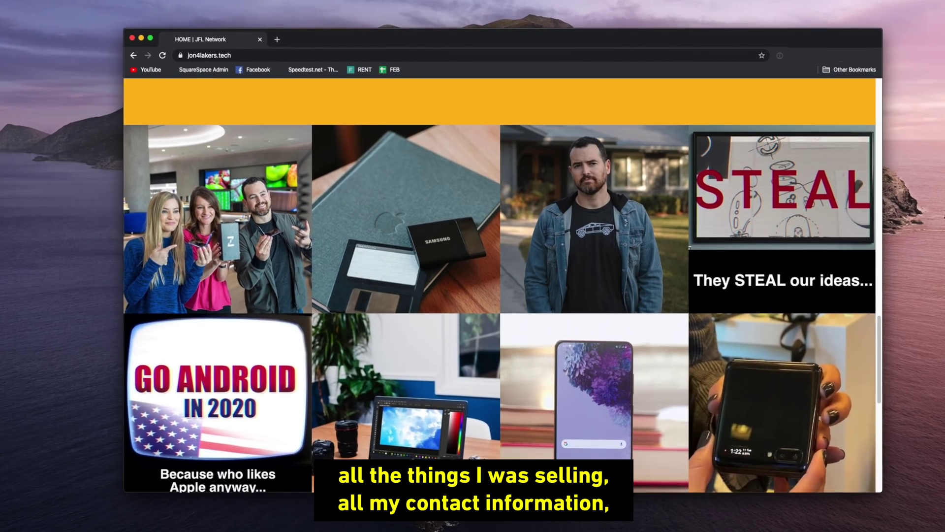
# Scroll the jon4lakers.tech homepage past the video thumbnails down to the Contact form.
pyautogui.scroll(-4, 499, 285)
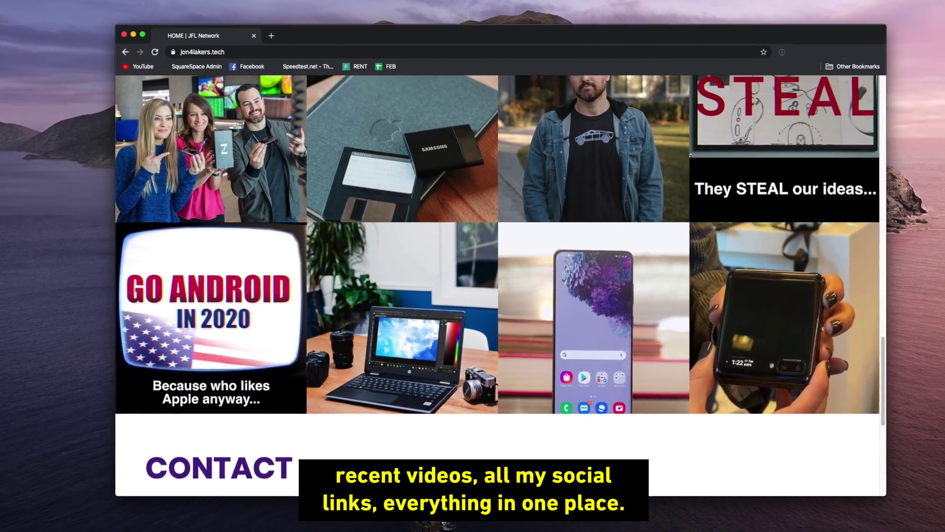
pyautogui.scroll(-3, 497, 285)
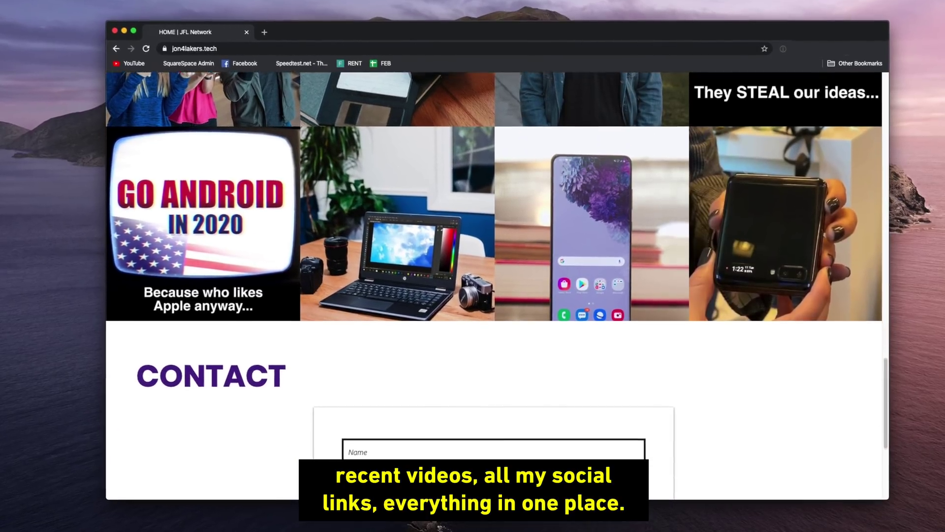
pyautogui.scroll(-3, 492, 285)
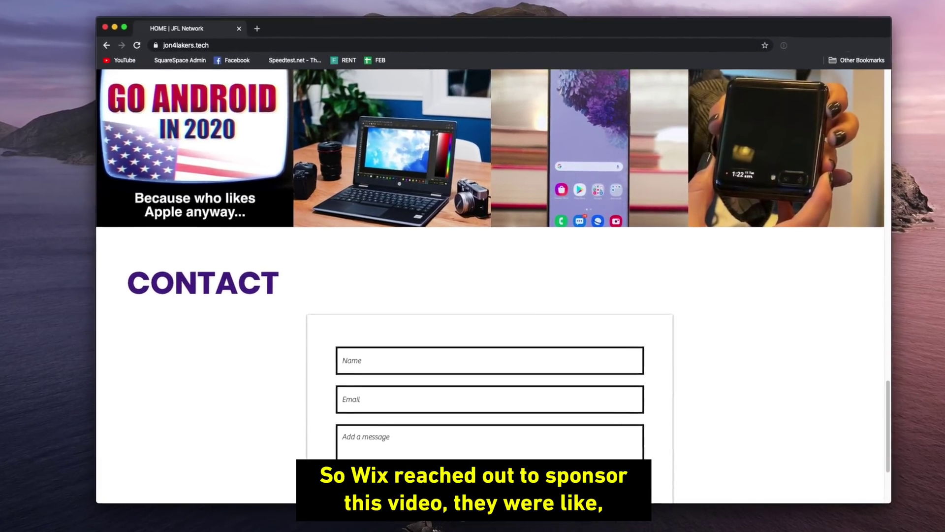
pyautogui.scroll(-3, 492, 285)
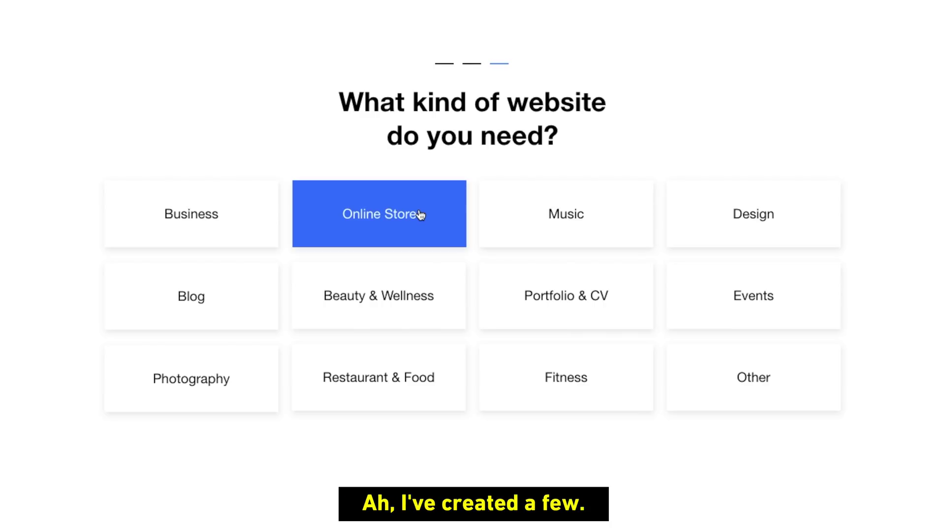
# Pick Portfolio & CV as the website type.
pyautogui.click(536, 298)
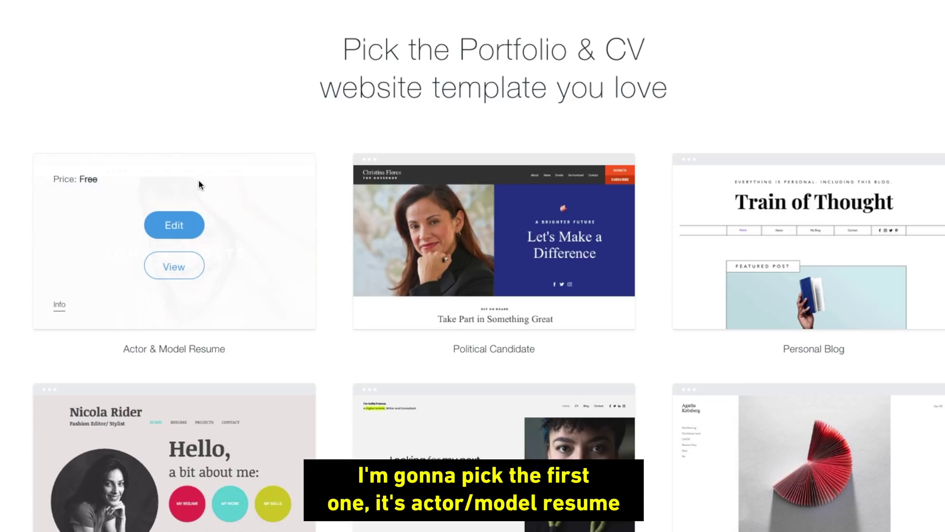
# Bring up the Edit and View options on the Actor & Model Resume template.
pyautogui.moveTo(279, 208)
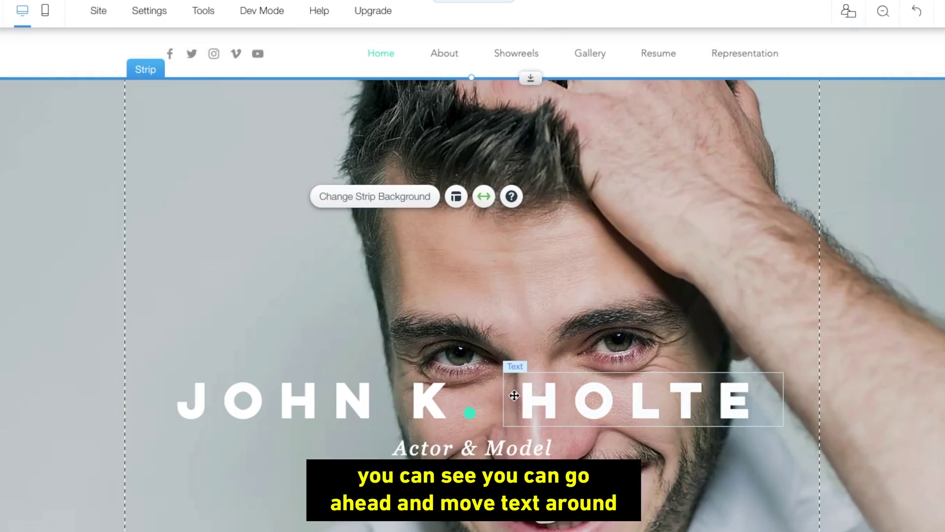
# Select the JOHN K. hero heading and drag it across the hero image.
pyautogui.click(416, 396)
pyautogui.moveTo(417, 397); pyautogui.dragTo(468, 456)
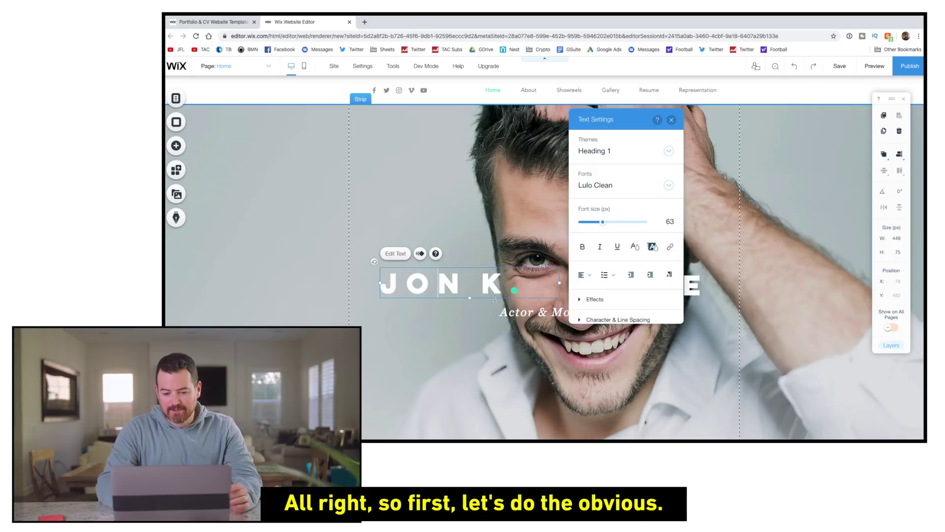
pyautogui.moveTo(510, 284); pyautogui.dragTo(515, 290)
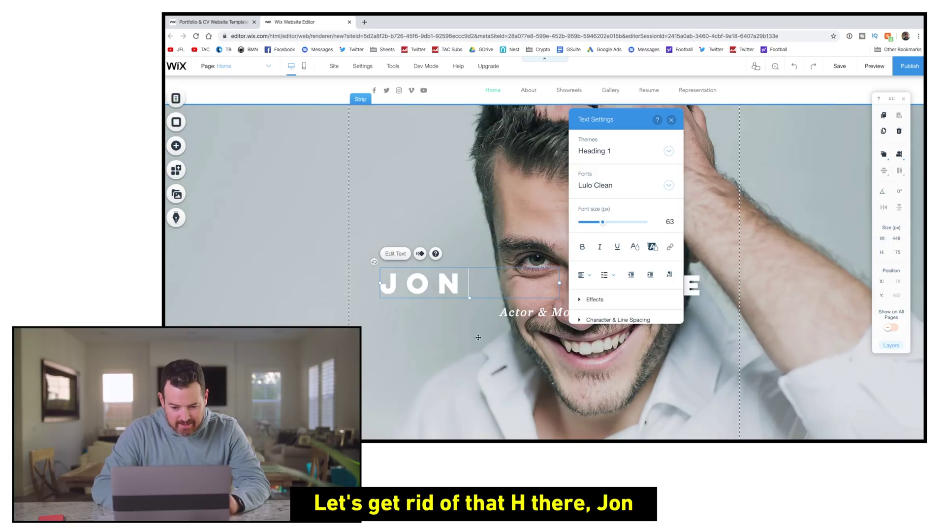
pyautogui.click(465, 288)
pyautogui.click(632, 276)
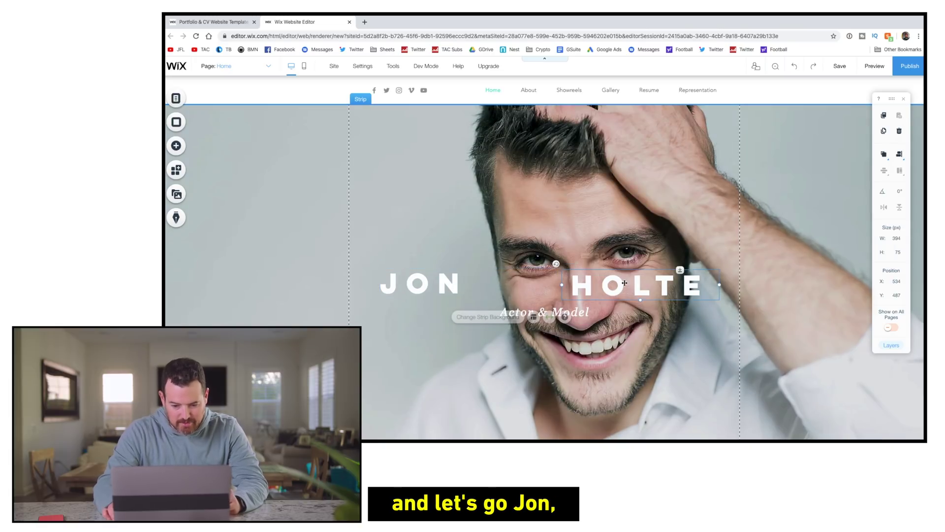
pyautogui.click(615, 274)
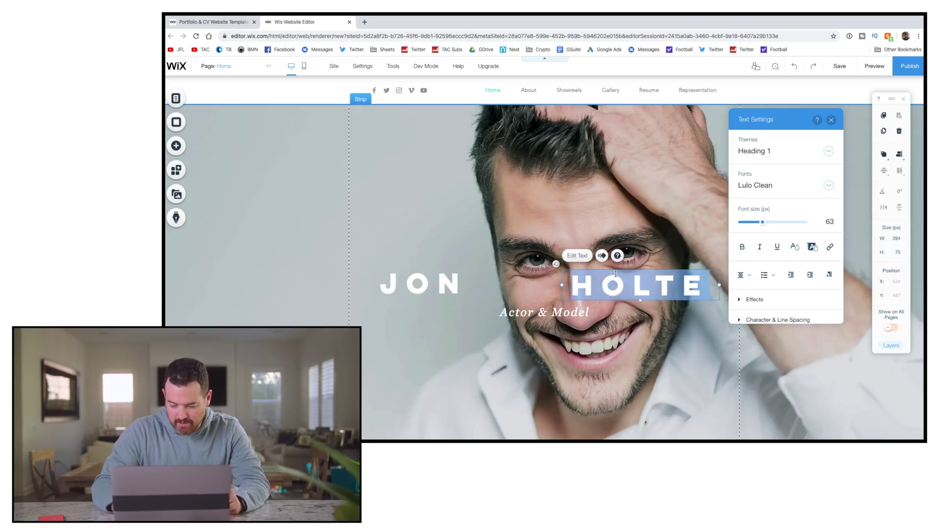
pyautogui.write('RETTINGRT')
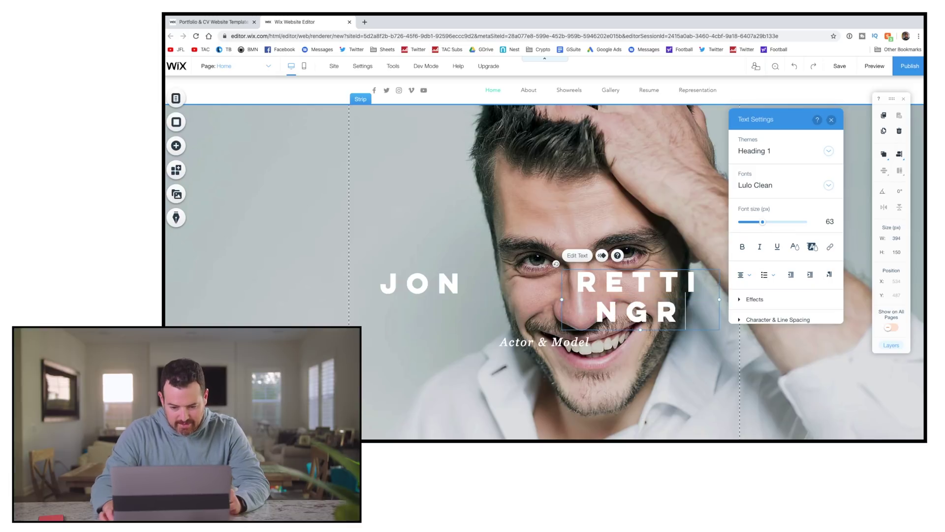
pyautogui.press('BackSpace')
pyautogui.press('BackSpace')
pyautogui.press('BackSpace')
pyautogui.press('BackSpace')
pyautogui.press('BackSpace')
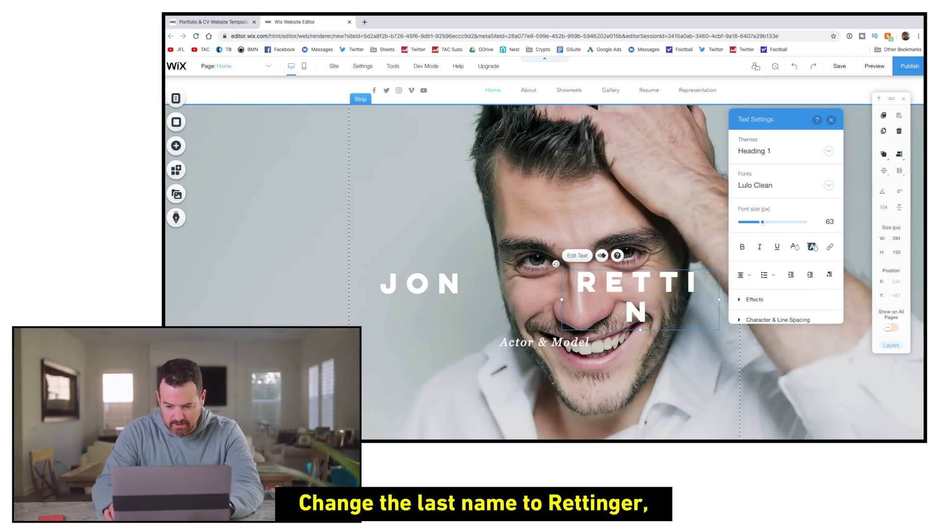
pyautogui.write('IN')
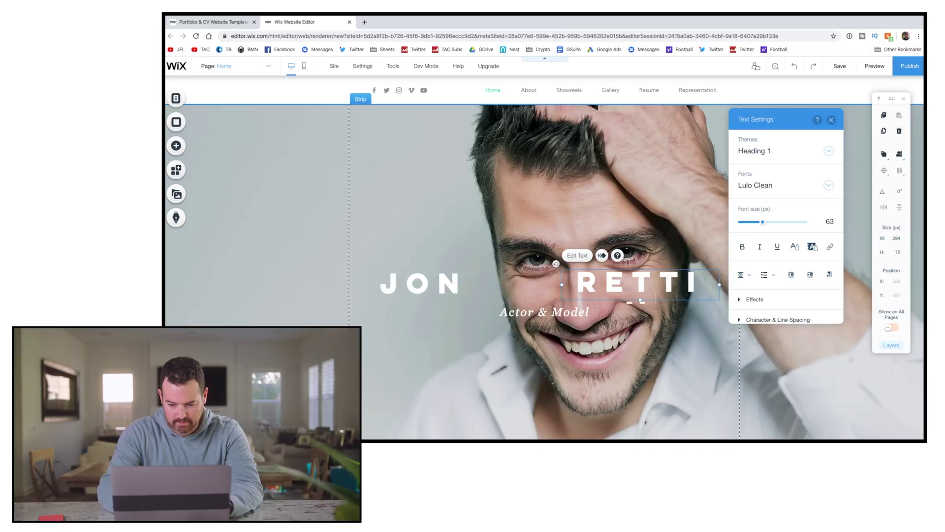
pyautogui.write('GER')
pyautogui.click(566, 342)
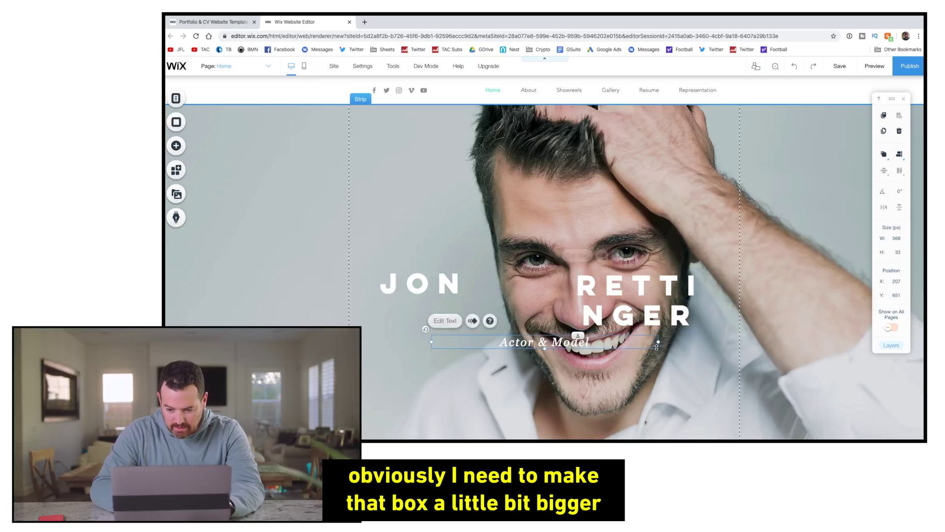
# Widen the RETTINGER text box and align it on one line beside JON.
pyautogui.click(718, 293)
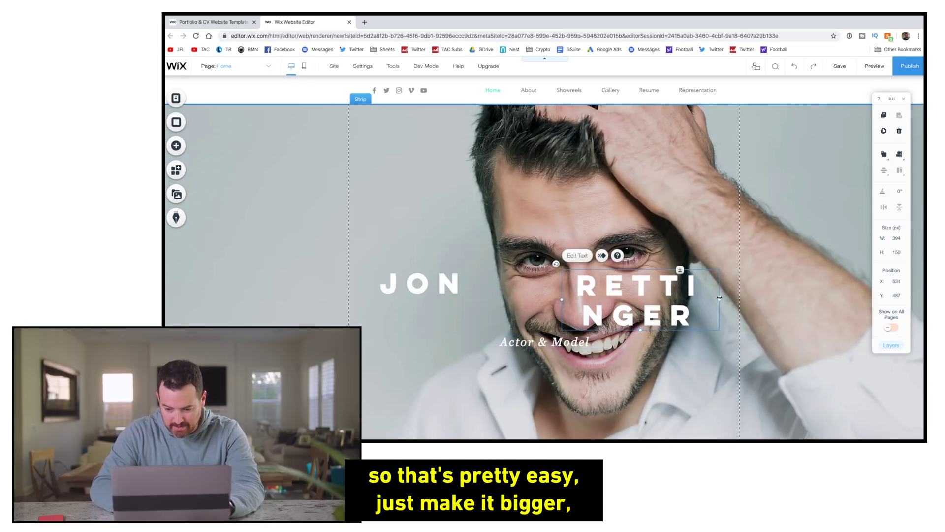
pyautogui.moveTo(721, 298); pyautogui.dragTo(754, 299)
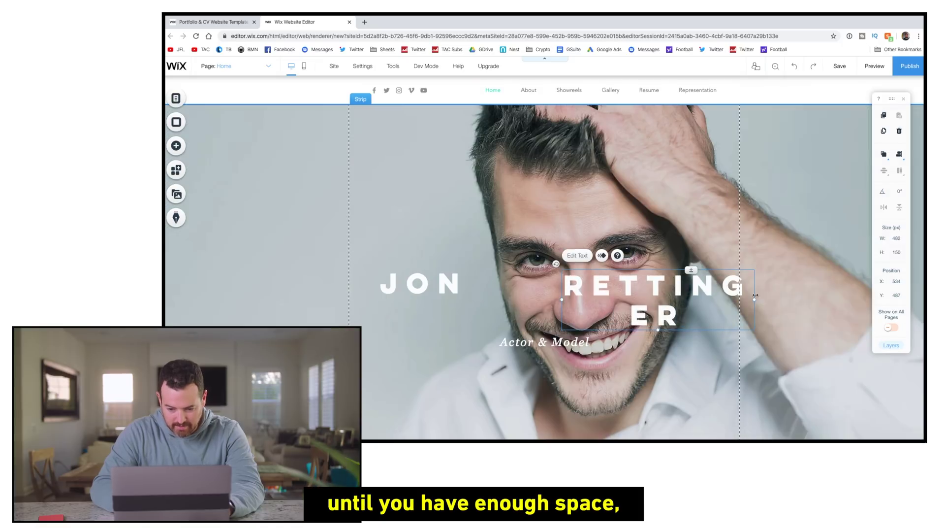
pyautogui.moveTo(562, 299); pyautogui.dragTo(499, 296)
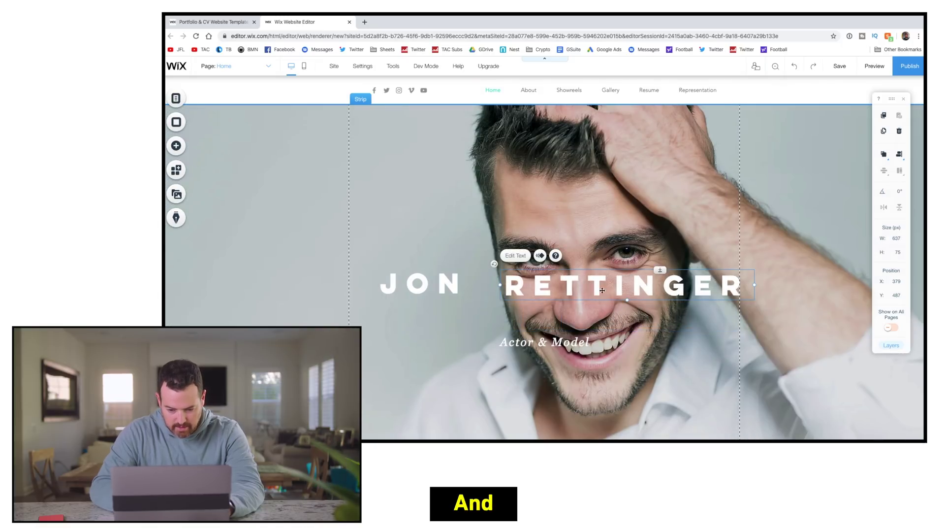
pyautogui.moveTo(608, 290); pyautogui.dragTo(583, 289)
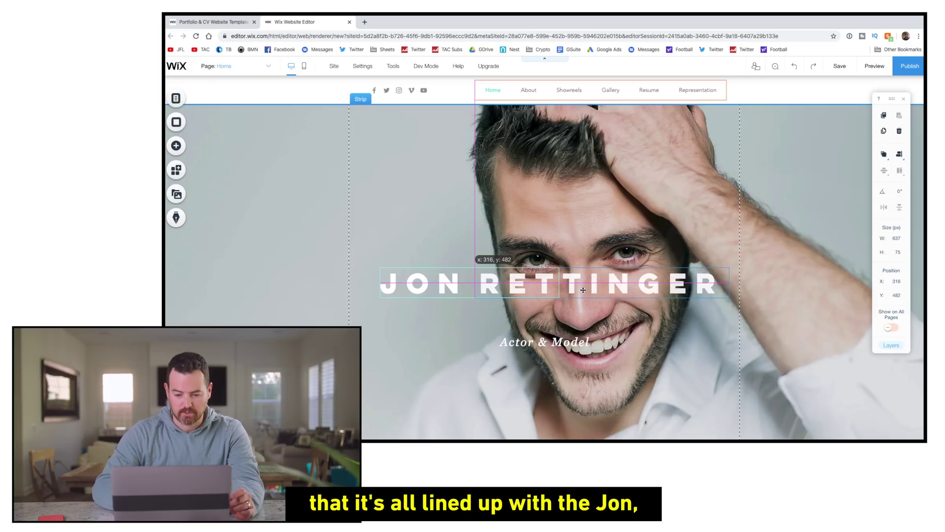
pyautogui.moveTo(583, 290); pyautogui.dragTo(583, 290)
# Select the Actor & Model subtitle text below the heading.
pyautogui.click(440, 340)
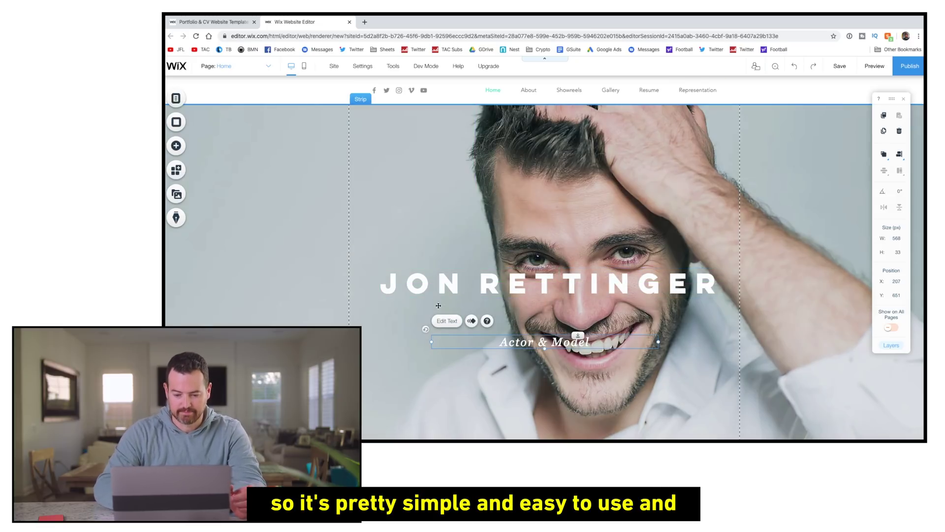
pyautogui.click(666, 186)
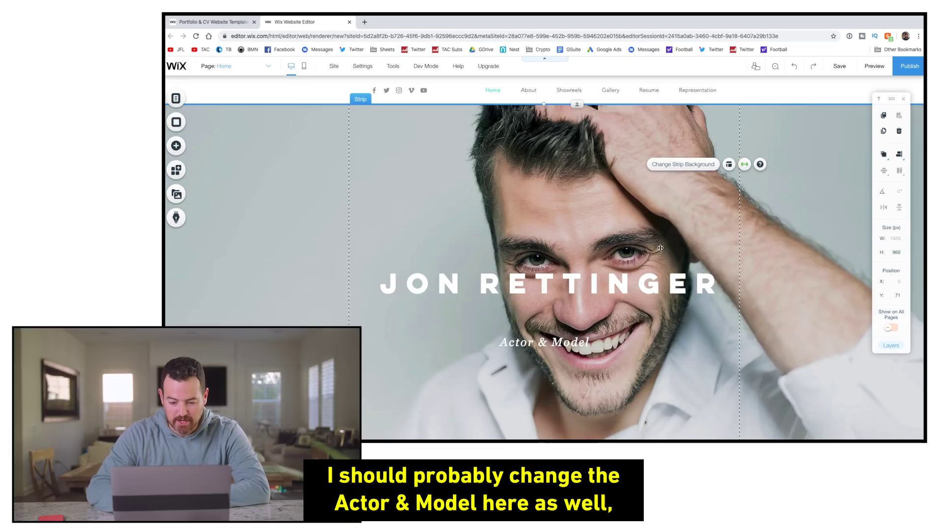
pyautogui.click(526, 344)
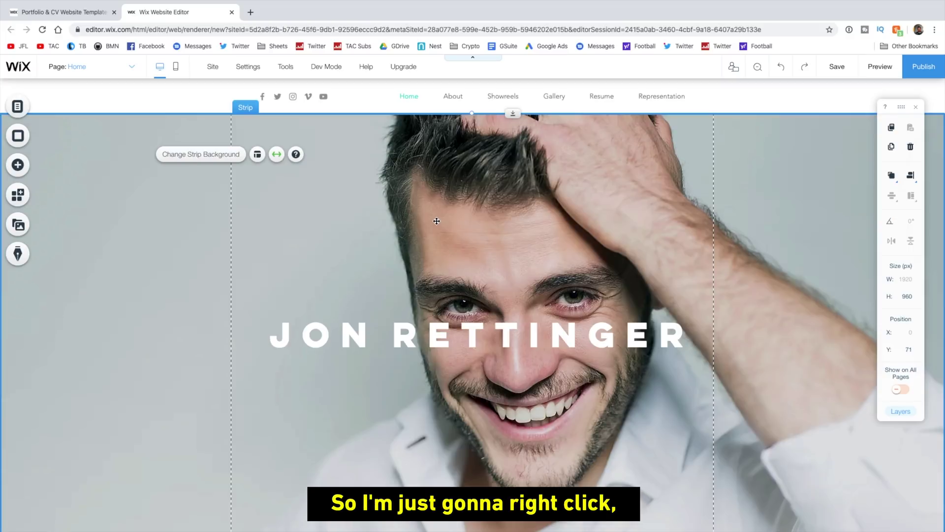
# Set the uploaded _MG_9722.jpeg photo as the hero strip's background image.
pyautogui.rightClick(436, 221)
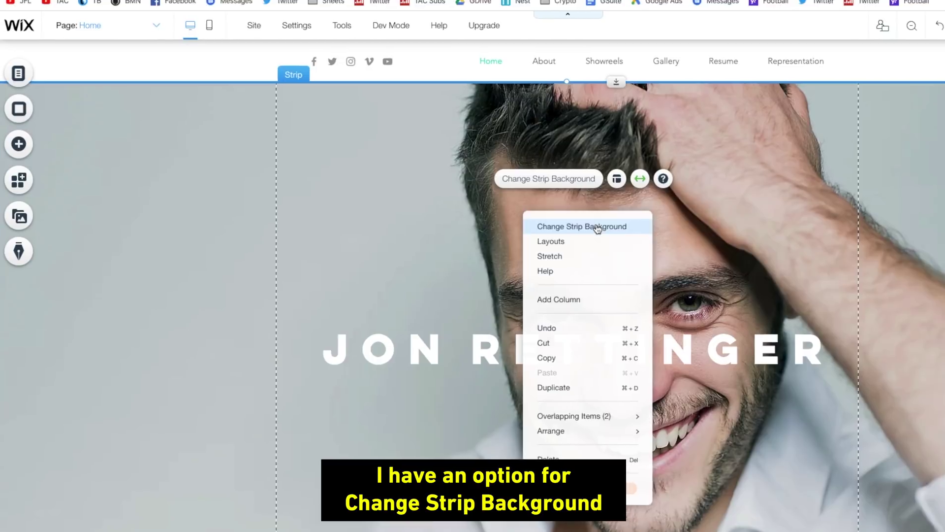
pyautogui.click(597, 228)
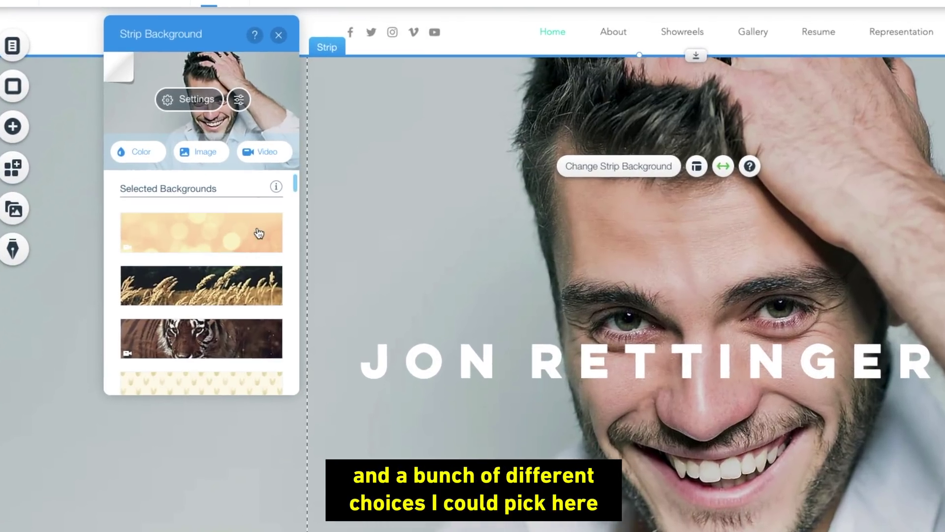
pyautogui.moveTo(195, 250)
pyautogui.scroll(-10, 214, 247)
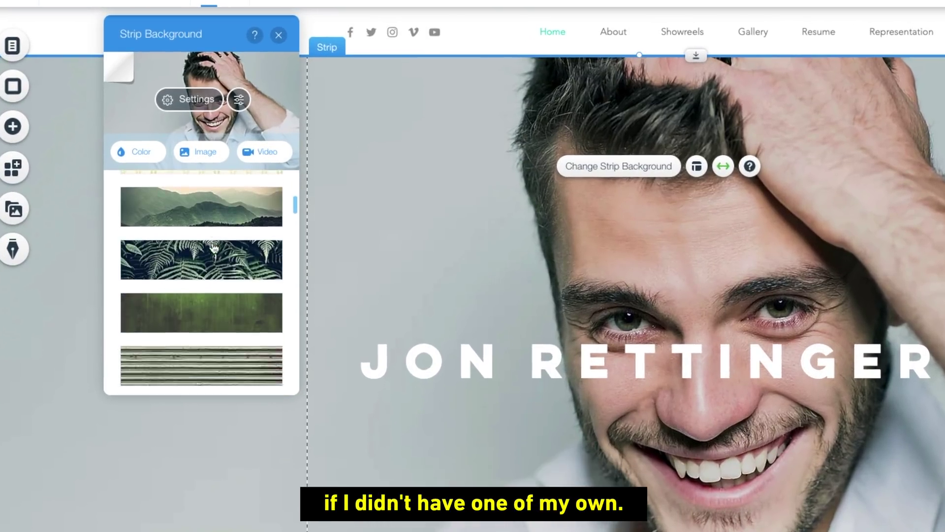
pyautogui.scroll(-5, 215, 248)
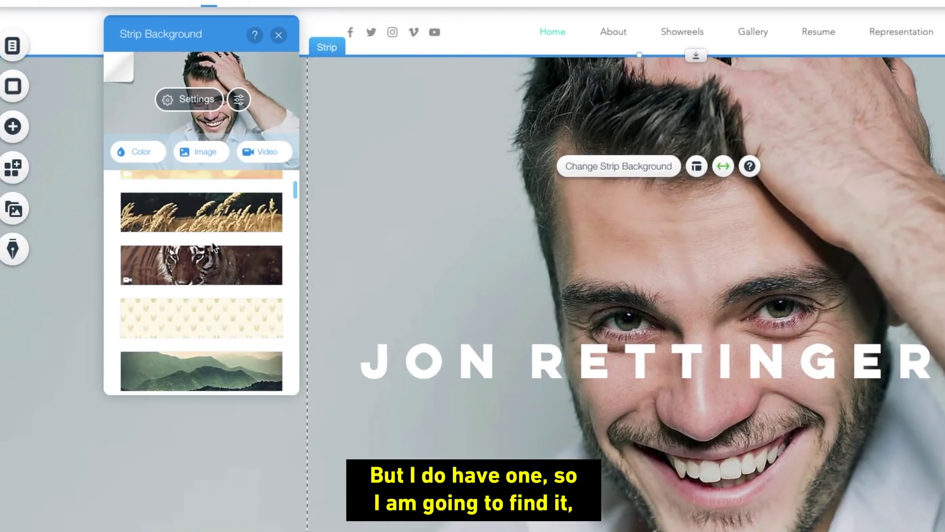
pyautogui.scroll(1, 207, 221)
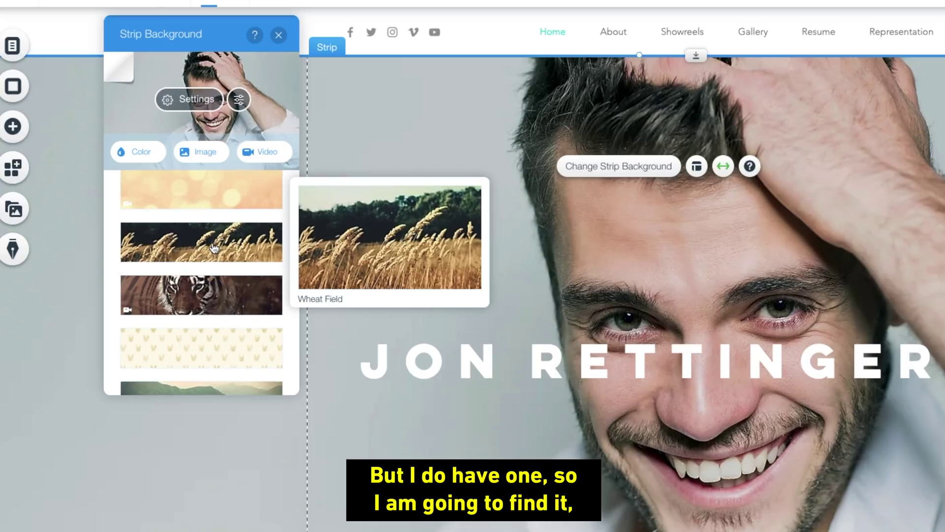
pyautogui.click(220, 153)
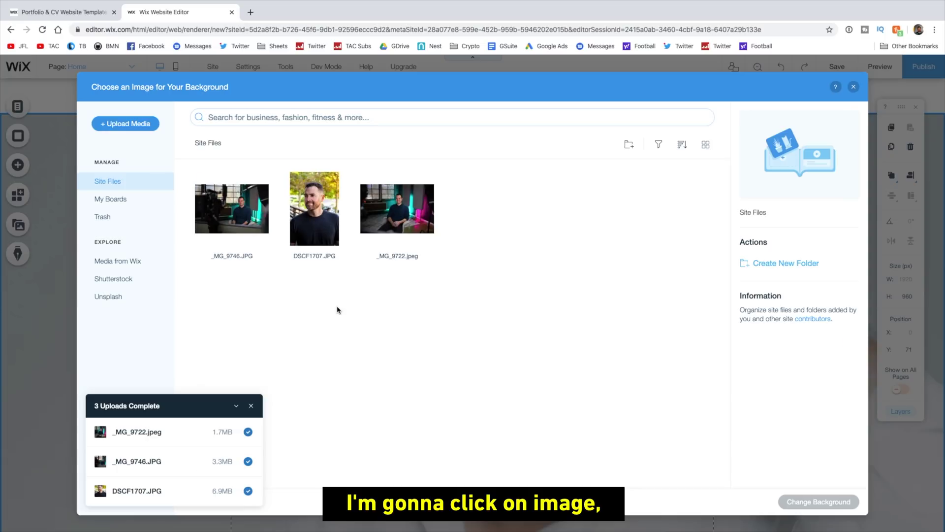
pyautogui.click(421, 217)
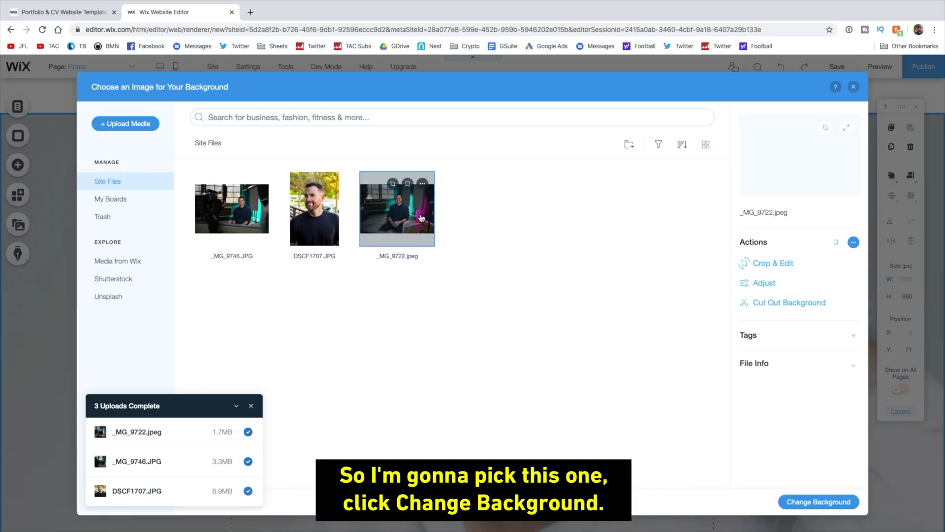
pyautogui.click(825, 502)
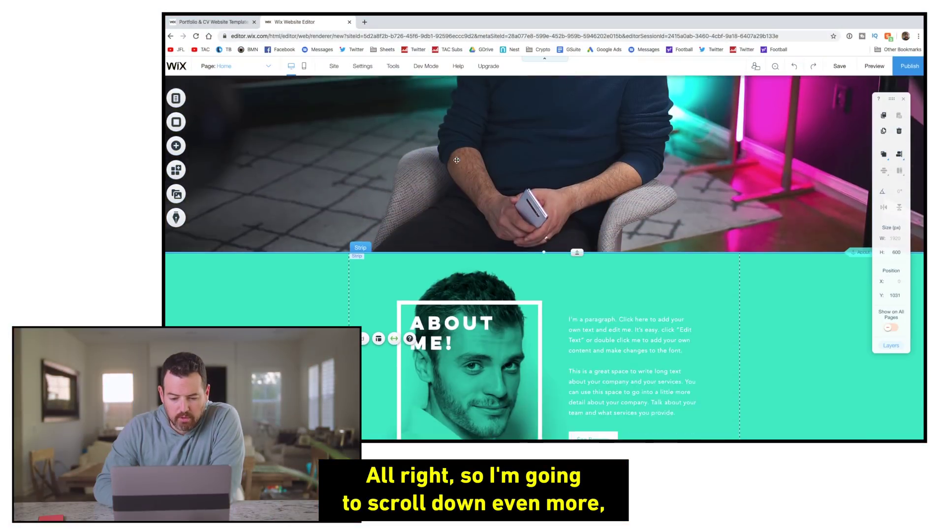
pyautogui.scroll(-2, 457, 160)
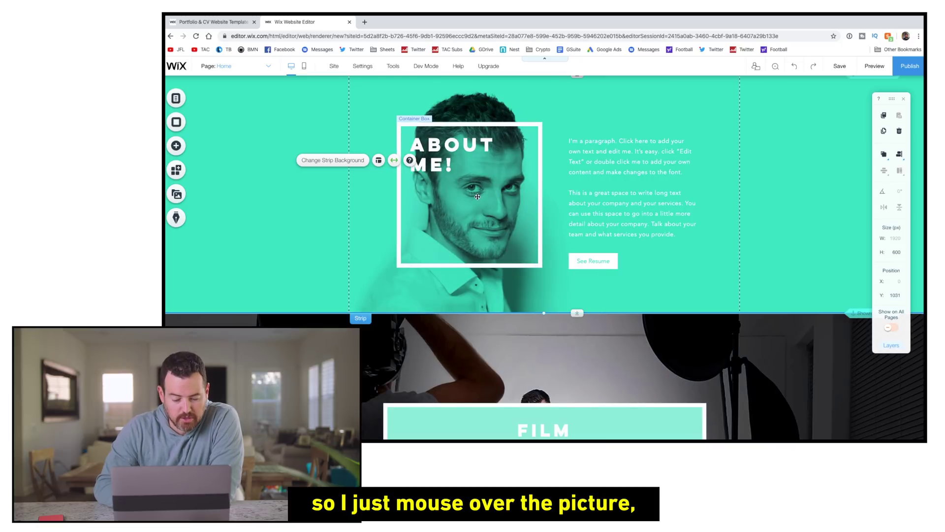
# Give the About Me strip a custom mustard FFBD59 background colour.
pyautogui.click(345, 164)
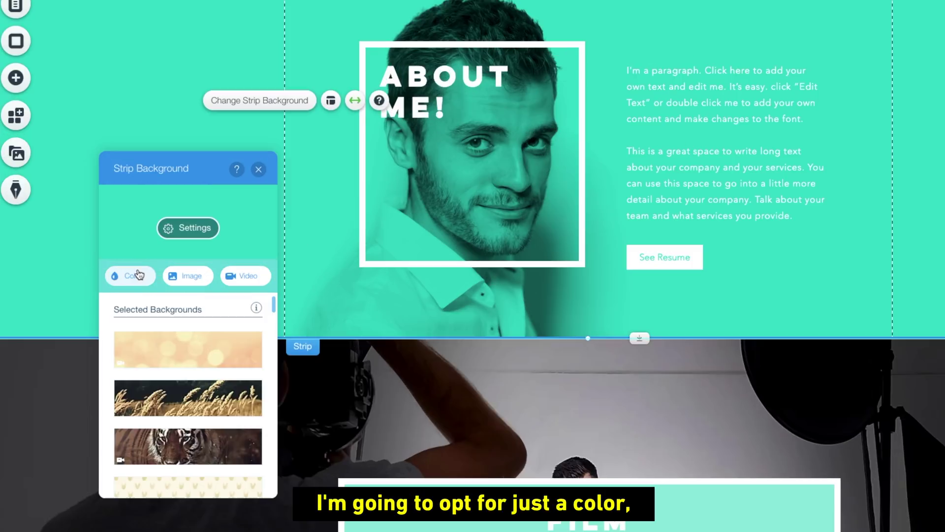
pyautogui.click(181, 277)
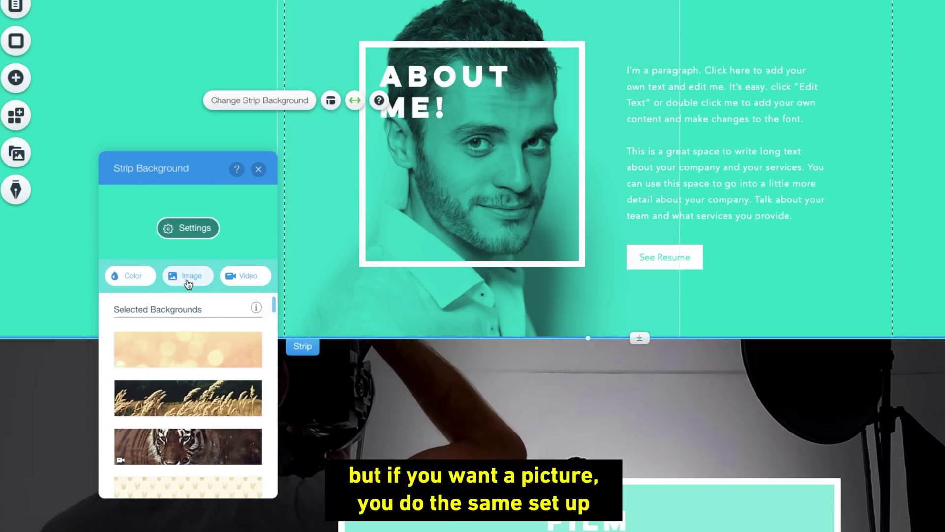
pyautogui.click(141, 274)
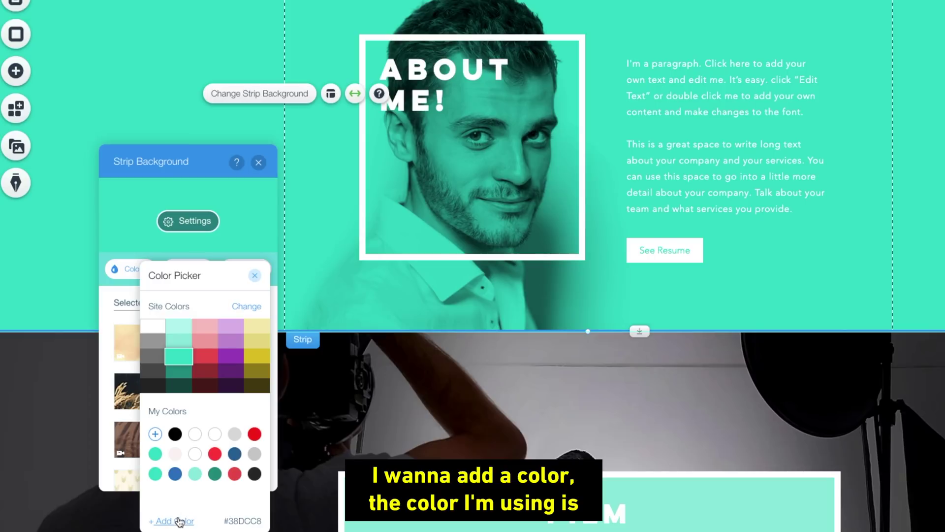
pyautogui.click(180, 521)
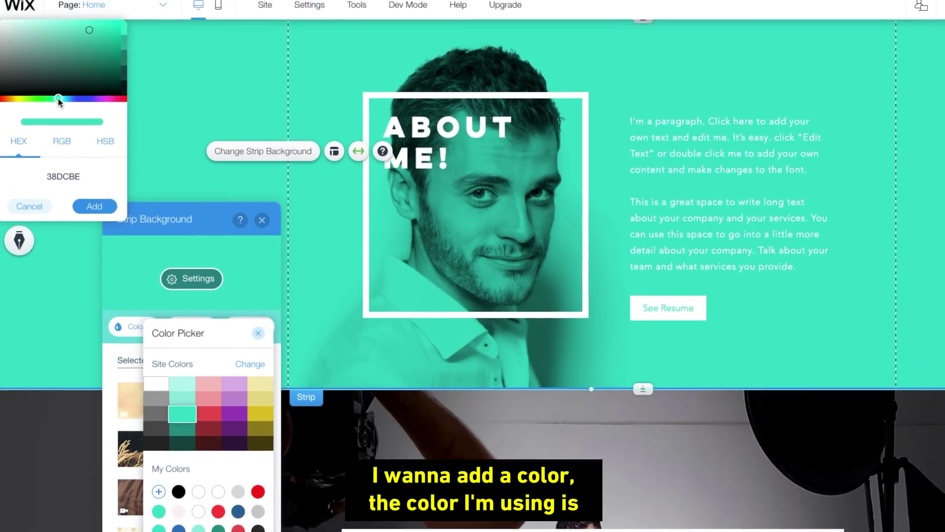
pyautogui.moveTo(57, 79); pyautogui.dragTo(5, 78)
pyautogui.moveTo(7, 114); pyautogui.dragTo(13, 115)
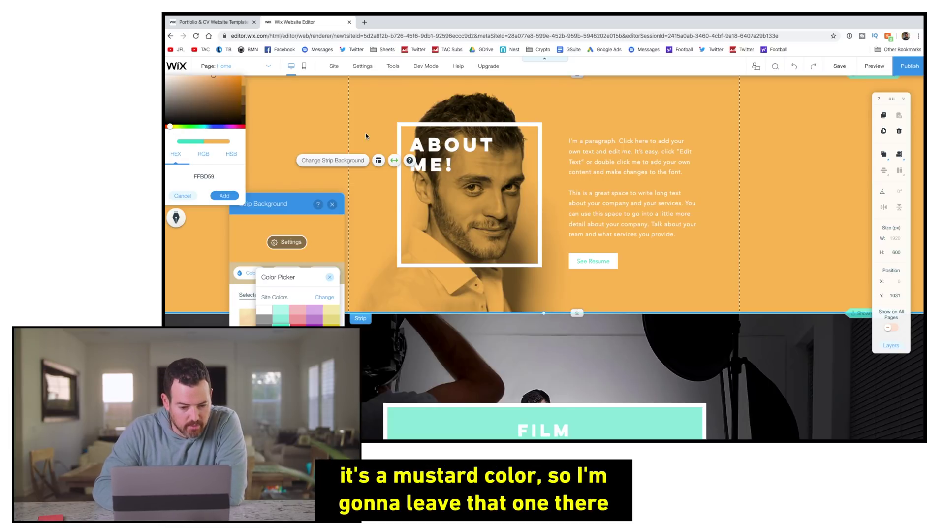
pyautogui.click(226, 197)
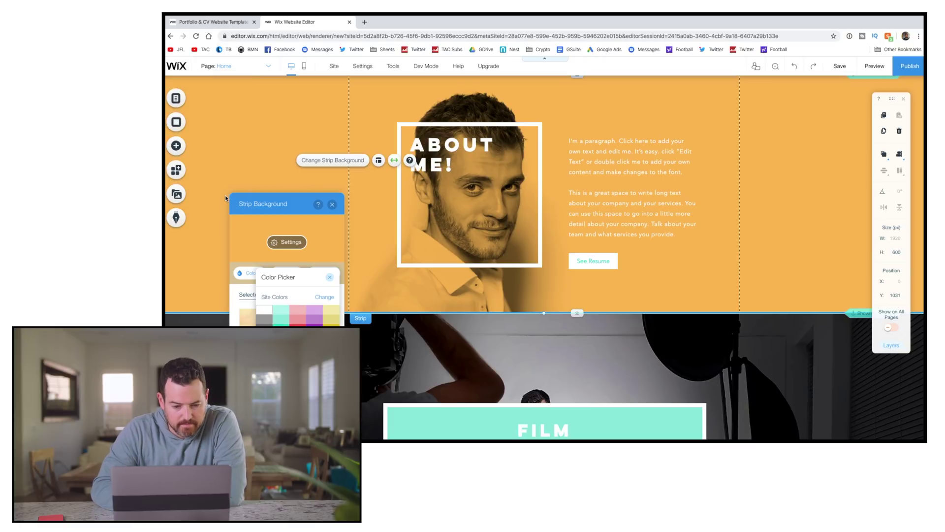
pyautogui.click(333, 204)
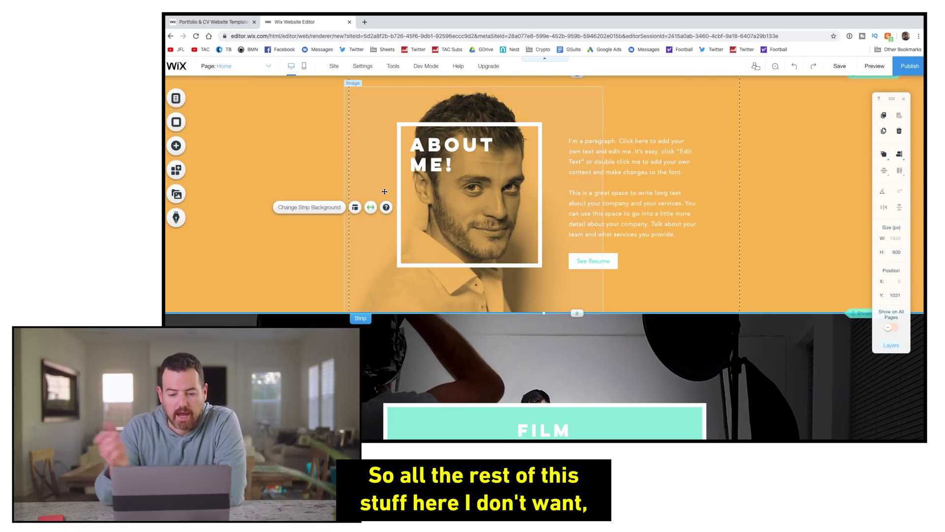
# Delete the About Me portrait and placeholder paragraph, then Undo to restore the ABOUT ME! text.
pyautogui.click(373, 129)
pyautogui.press('Delete')
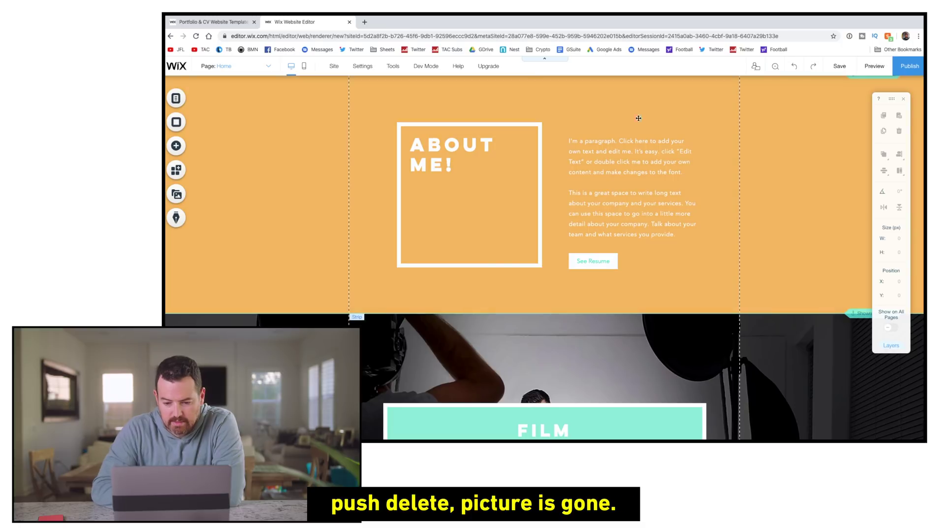
pyautogui.click(615, 158)
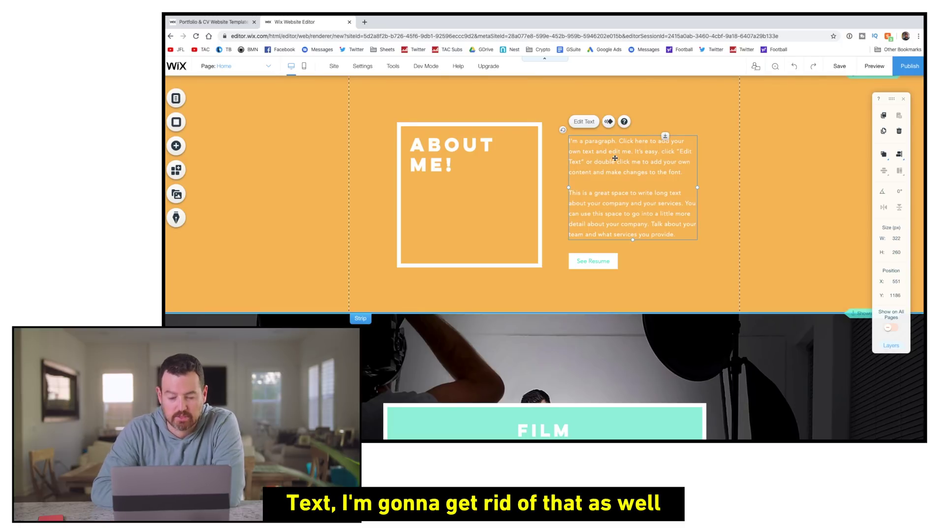
pyautogui.press('Delete')
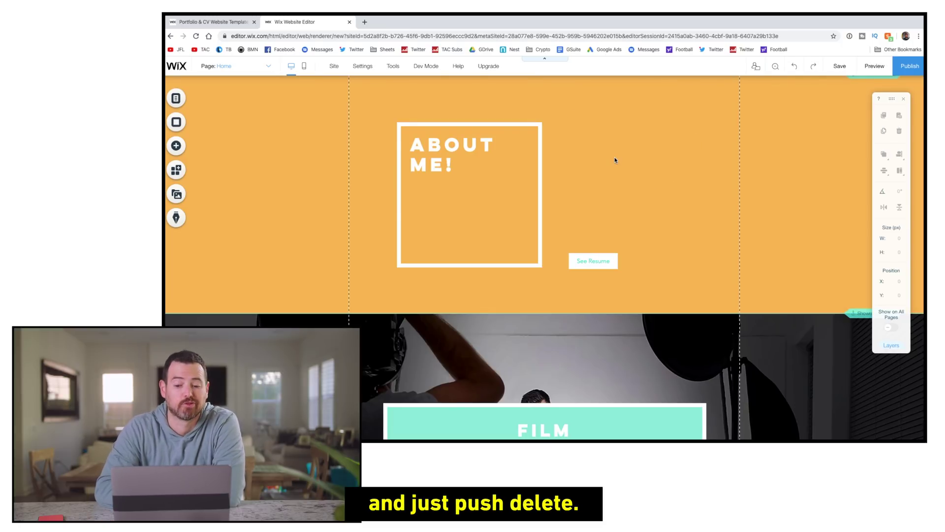
pyautogui.click(603, 267)
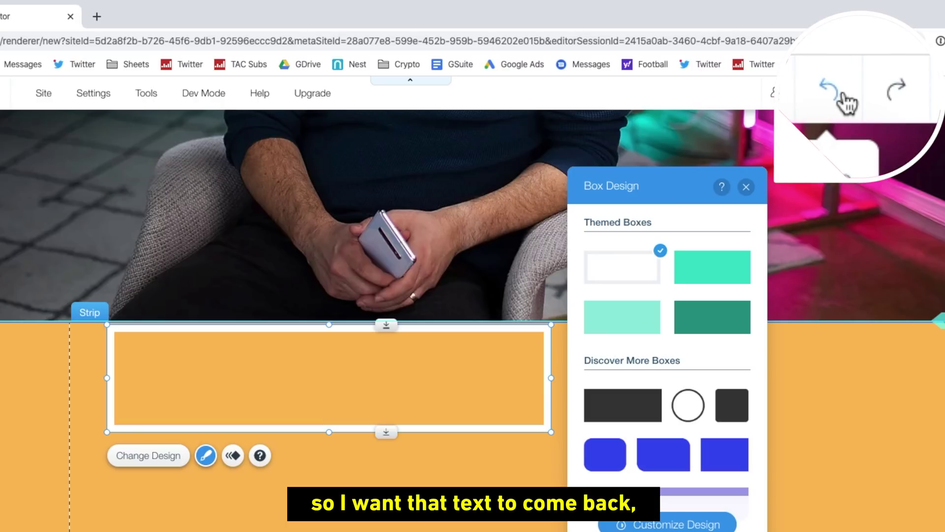
pyautogui.click(843, 95)
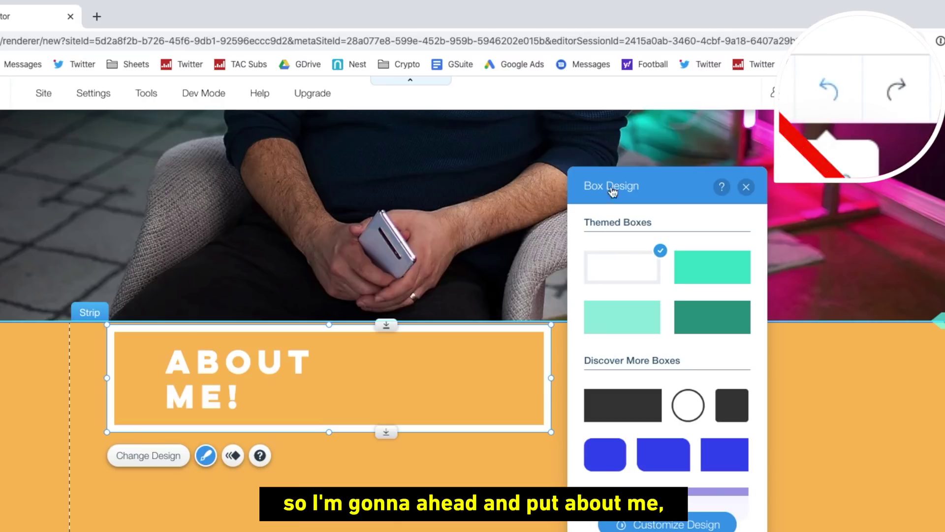
# Review the ABOUT ME! heading's text effects and Heading 2 tag settings, then close them.
pyautogui.click(185, 397)
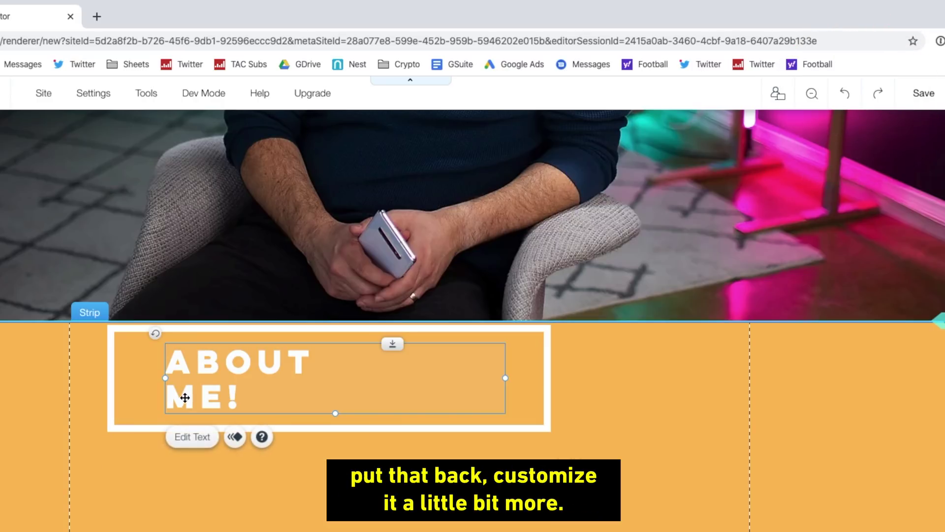
pyautogui.click(206, 437)
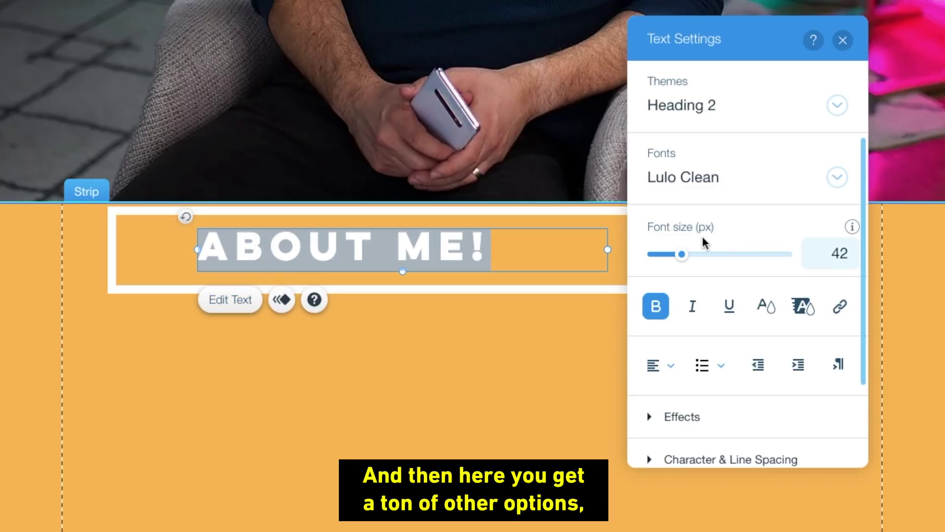
pyautogui.scroll(-3, 702, 235)
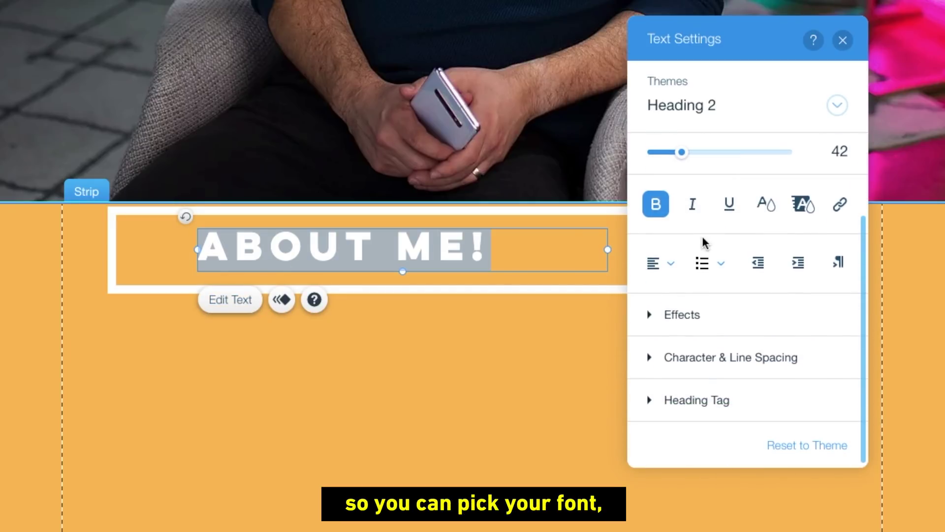
pyautogui.click(650, 314)
pyautogui.scroll(-1, 653, 318)
pyautogui.scroll(-2, 653, 319)
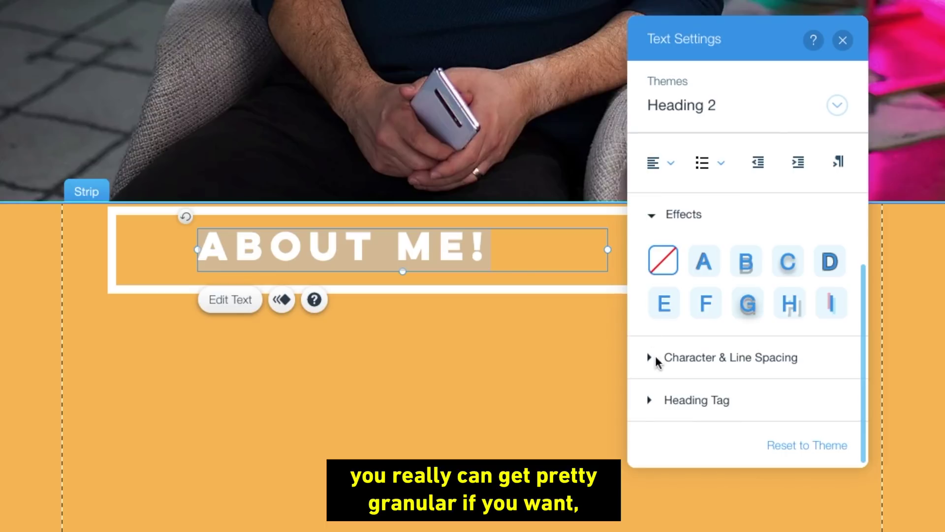
pyautogui.click(656, 400)
pyautogui.scroll(-1, 665, 385)
pyautogui.scroll(5, 675, 384)
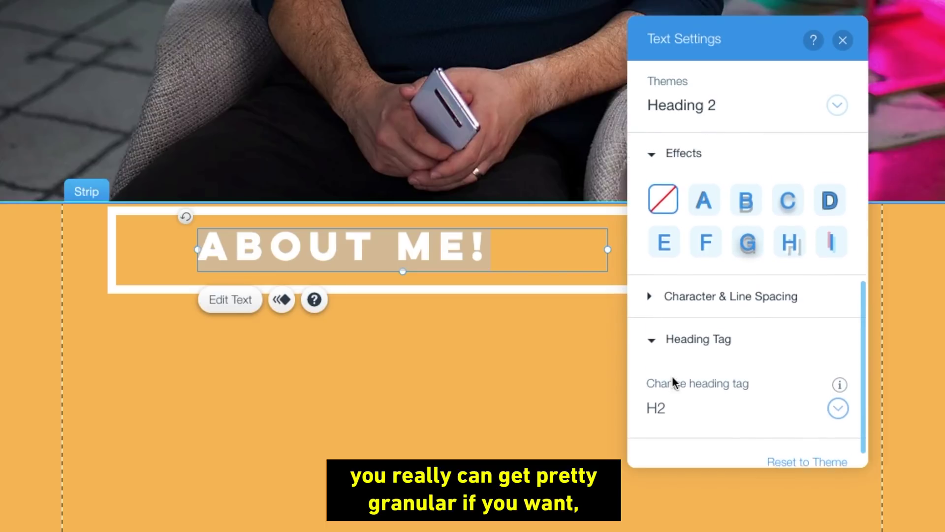
pyautogui.click(552, 424)
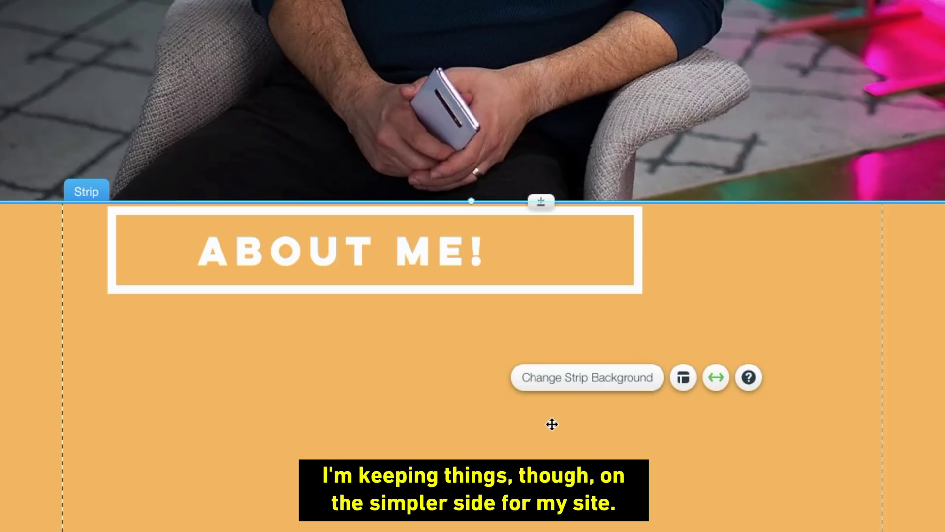
pyautogui.click(304, 238)
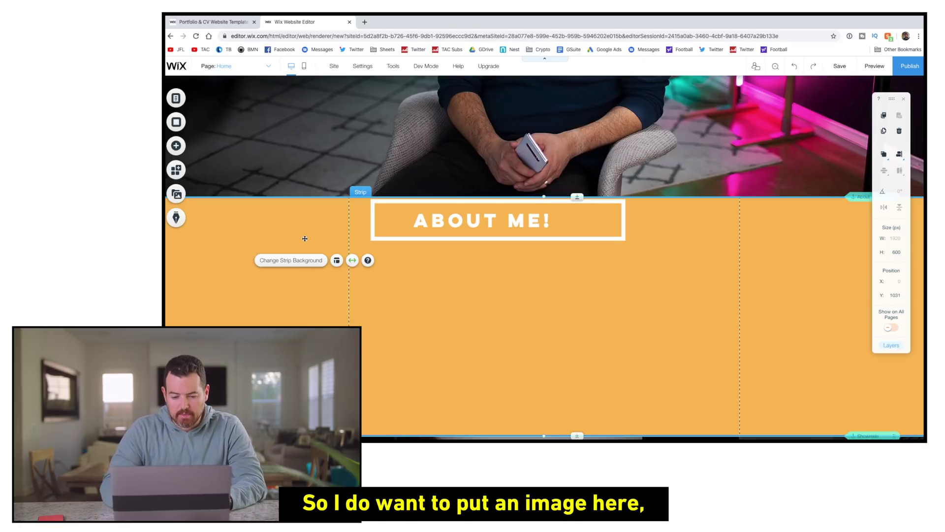
# Add DSCF1707.JPG from My Uploads and shrink it to a small photo below ABOUT ME!
pyautogui.click(177, 146)
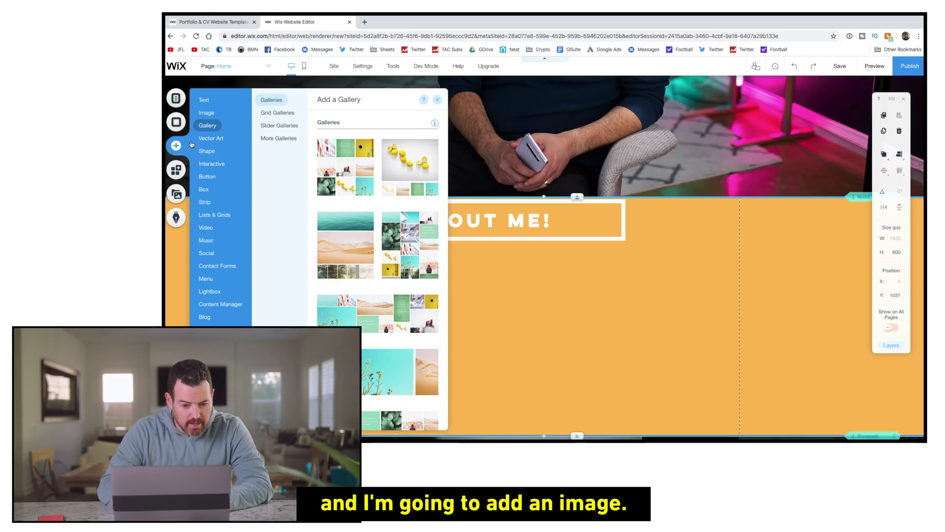
pyautogui.click(207, 113)
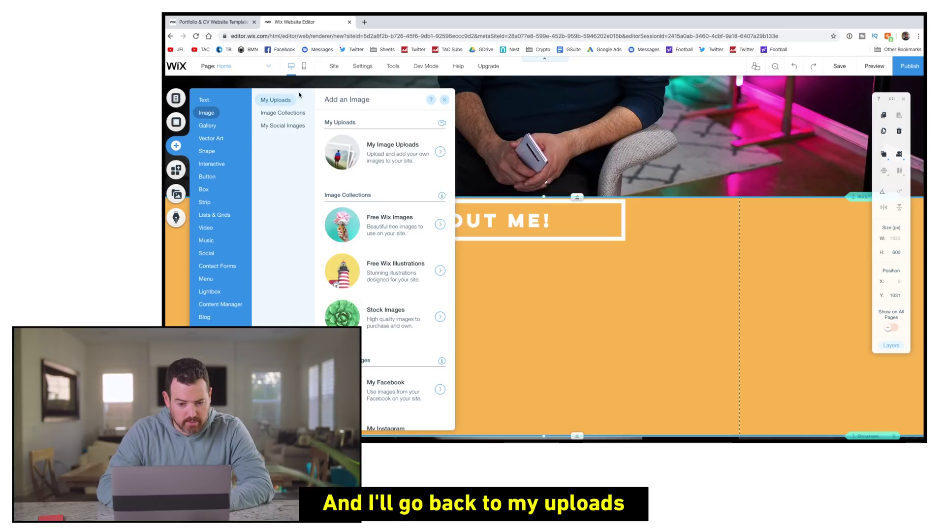
pyautogui.click(286, 101)
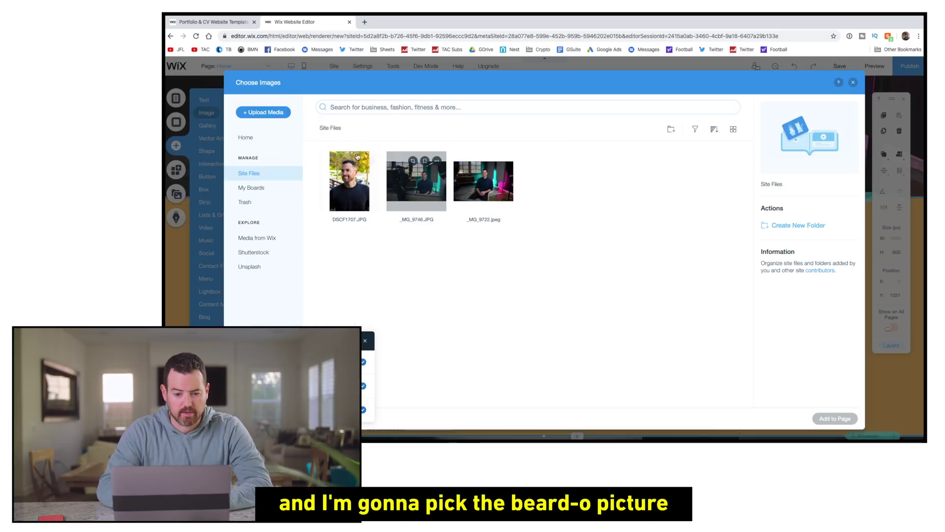
pyautogui.click(354, 179)
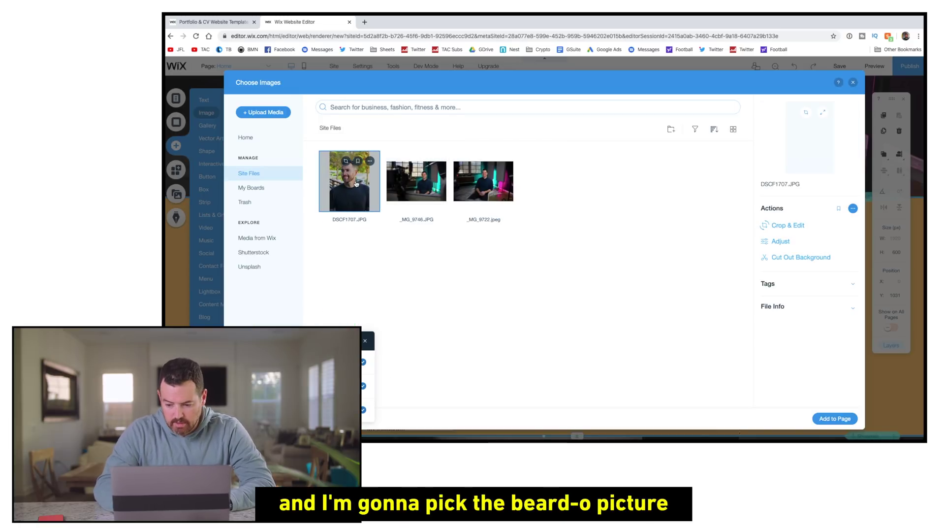
pyautogui.click(830, 419)
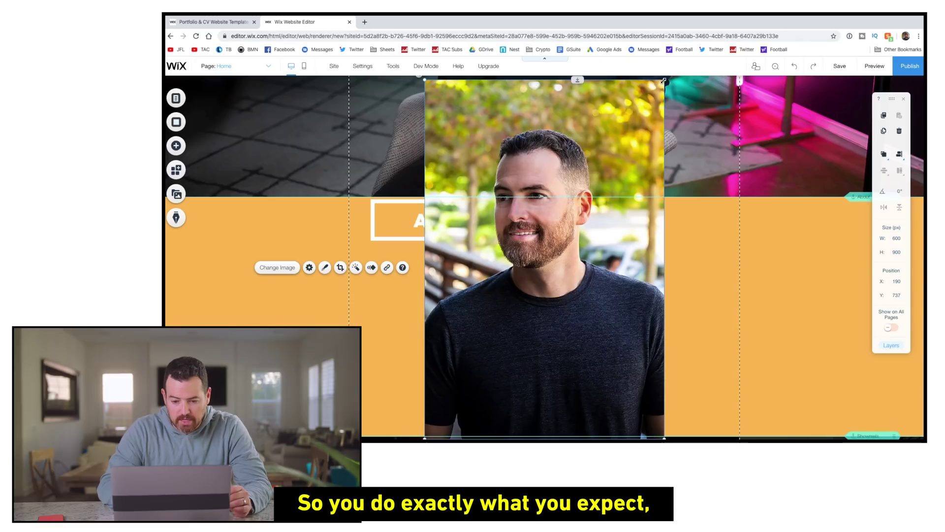
pyautogui.moveTo(664, 80); pyautogui.dragTo(546, 261)
pyautogui.click(604, 286)
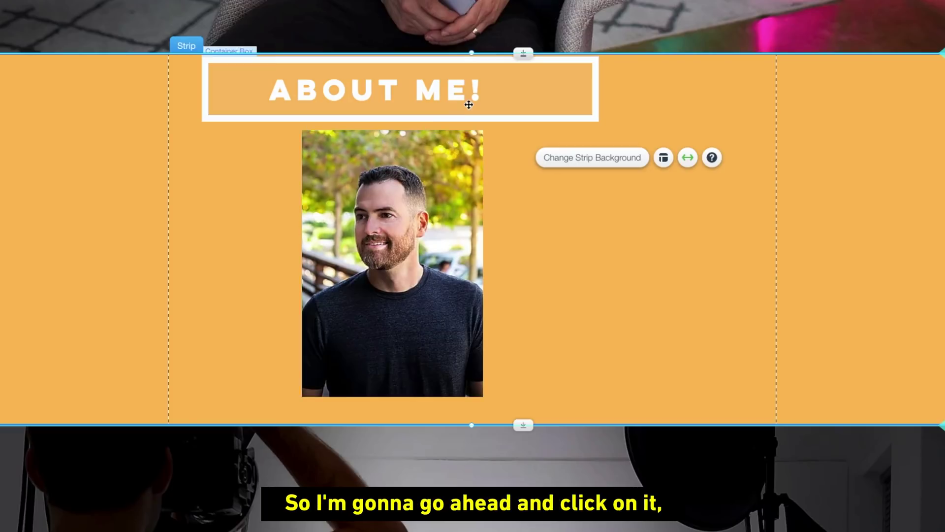
# Shape-crop the About Me portrait into a circle after briefly trying the X shape.
pyautogui.click(392, 192)
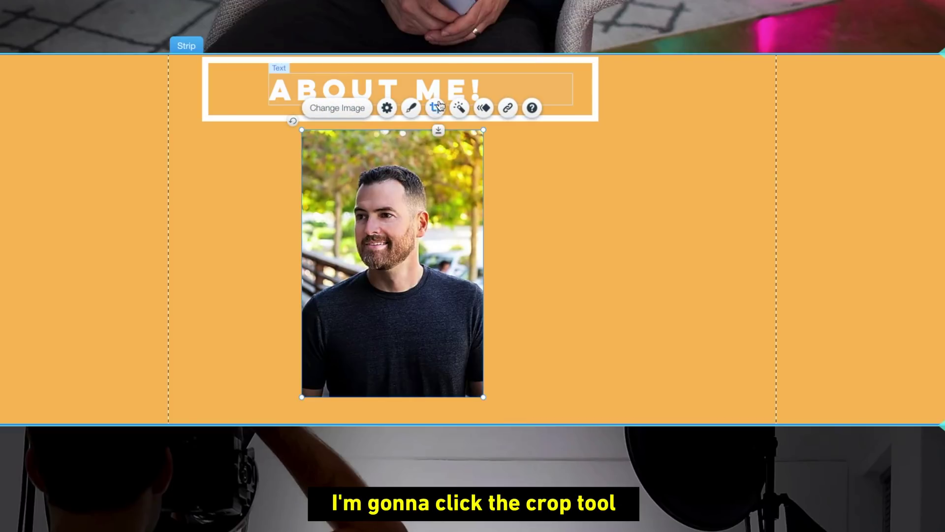
pyautogui.click(435, 83)
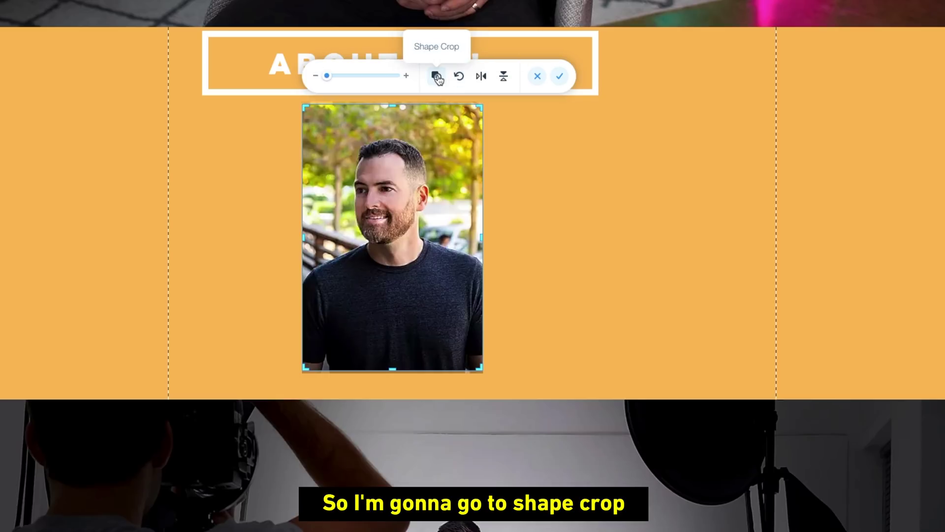
pyautogui.click(437, 77)
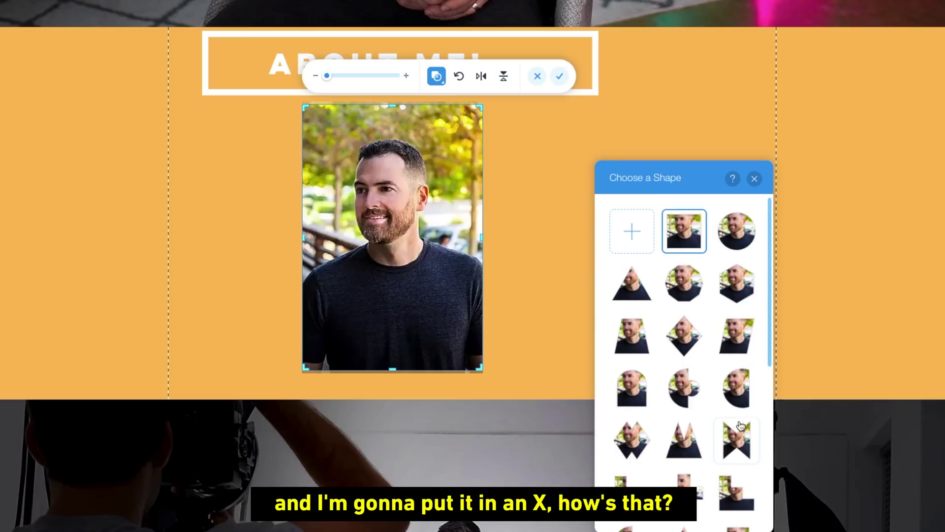
pyautogui.click(741, 432)
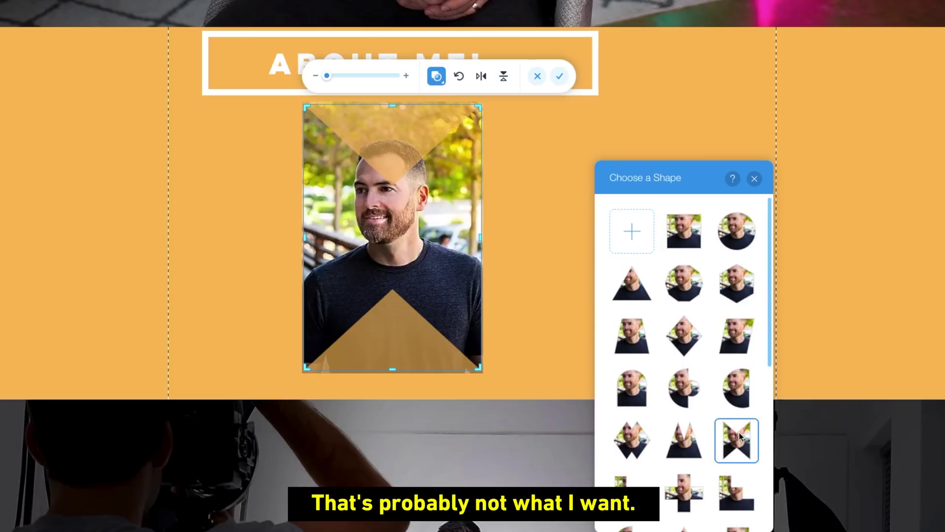
pyautogui.click(737, 231)
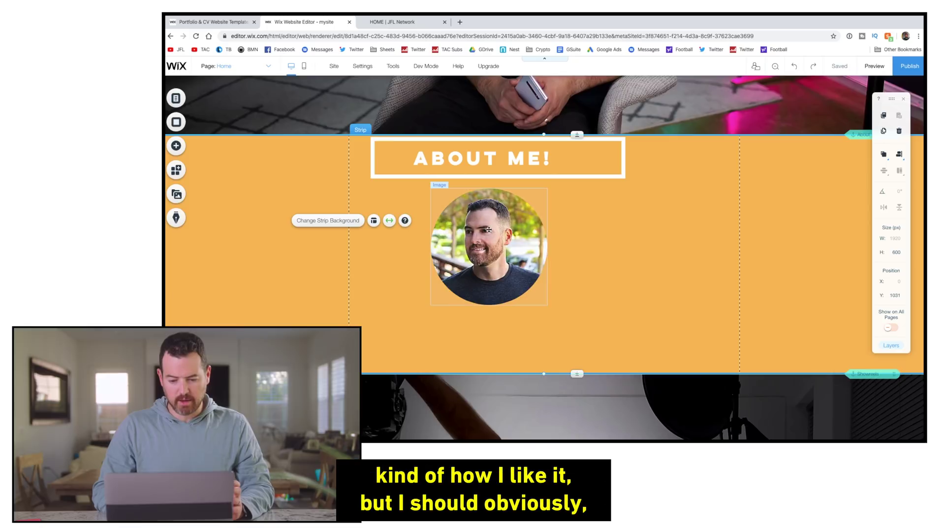
# Place a Heading 5 text box right of the round photo and replace its placeholder with the pasted tech-video bio.
pyautogui.moveTo(489, 230); pyautogui.dragTo(492, 229)
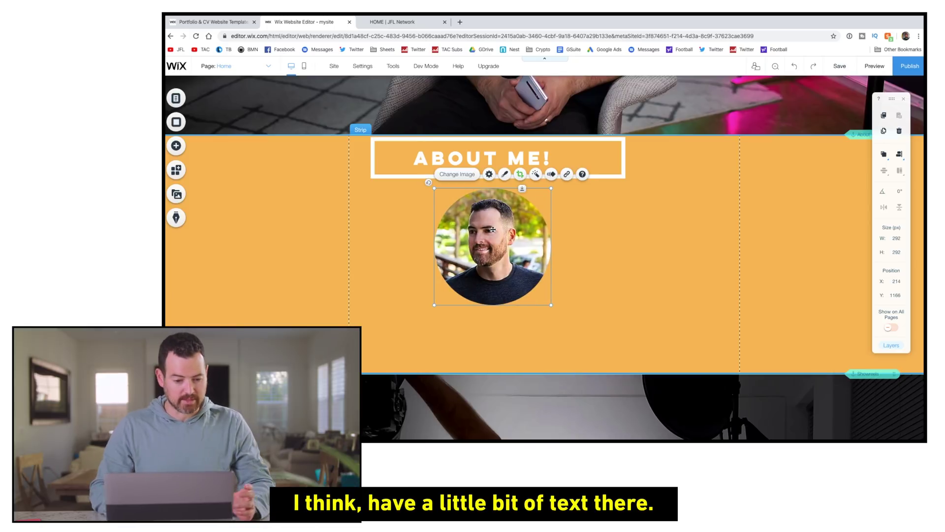
pyautogui.click(178, 152)
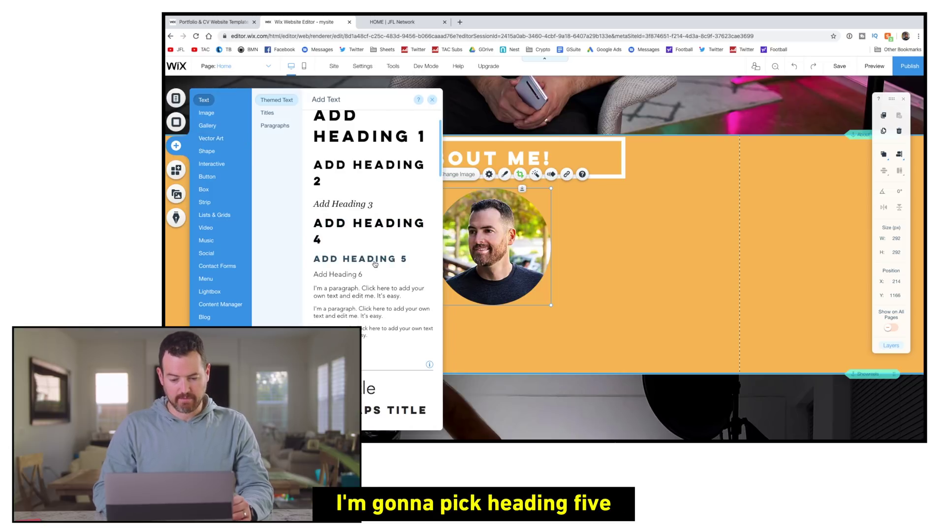
pyautogui.moveTo(375, 260); pyautogui.dragTo(530, 236)
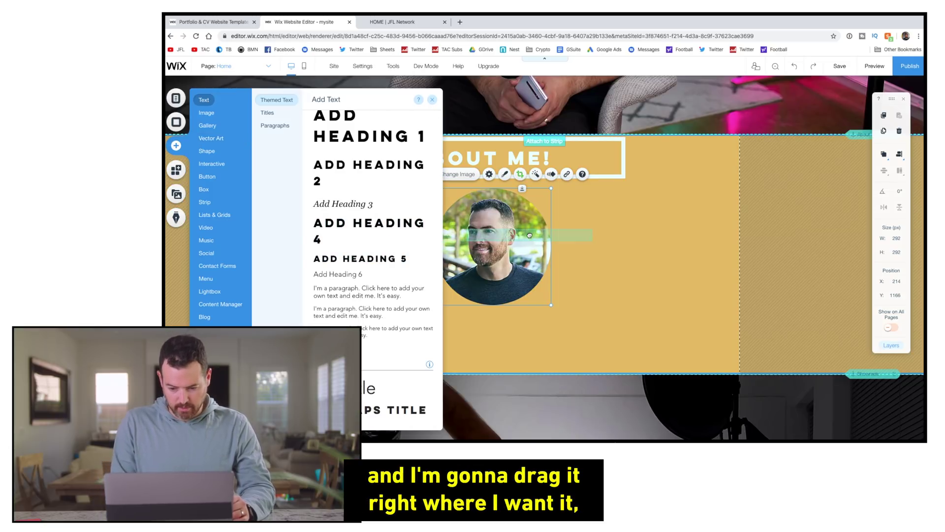
pyautogui.moveTo(640, 232); pyautogui.dragTo(639, 235)
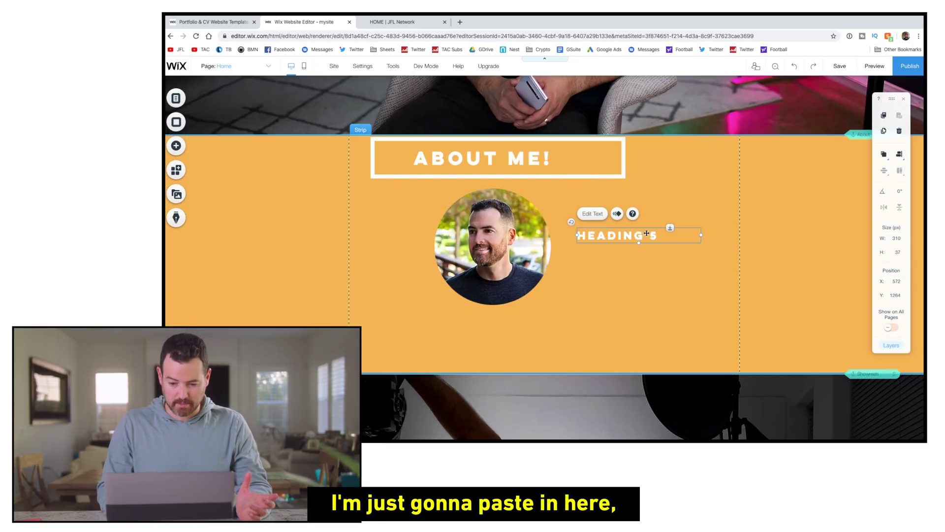
pyautogui.click(593, 213)
pyautogui.click(667, 236)
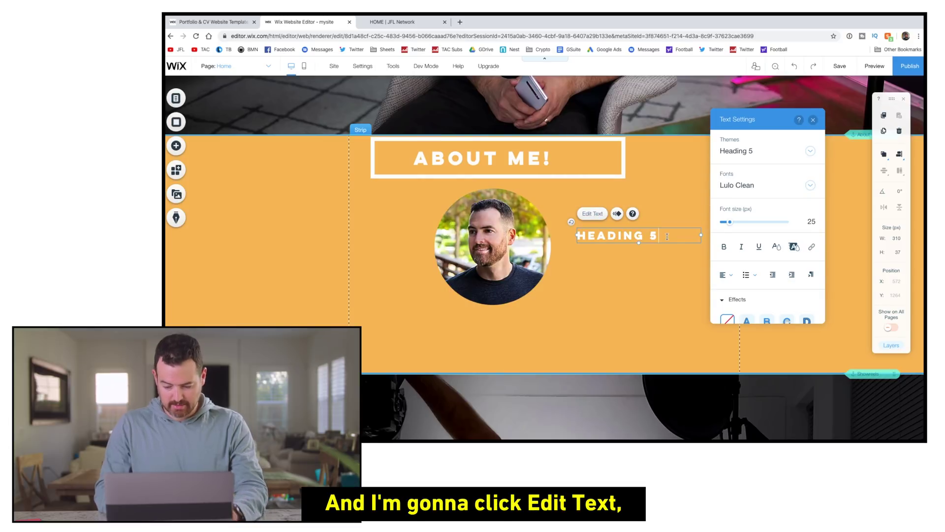
pyautogui.press('BackSpace')
pyautogui.press('BackSpace')
pyautogui.press('BackSpace')
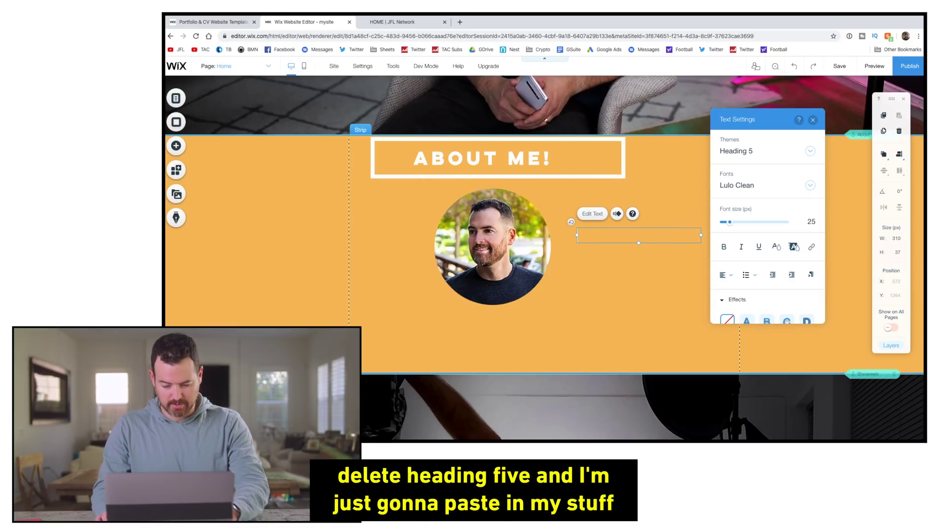
pyautogui.write('JON RETTINGER, FORMERLY FROM TECHNOBUFFALO BRINGS OVER A DECADE OF ONLINE EXPERIENCE AND LOVE OF TECH TO VIDEO.')
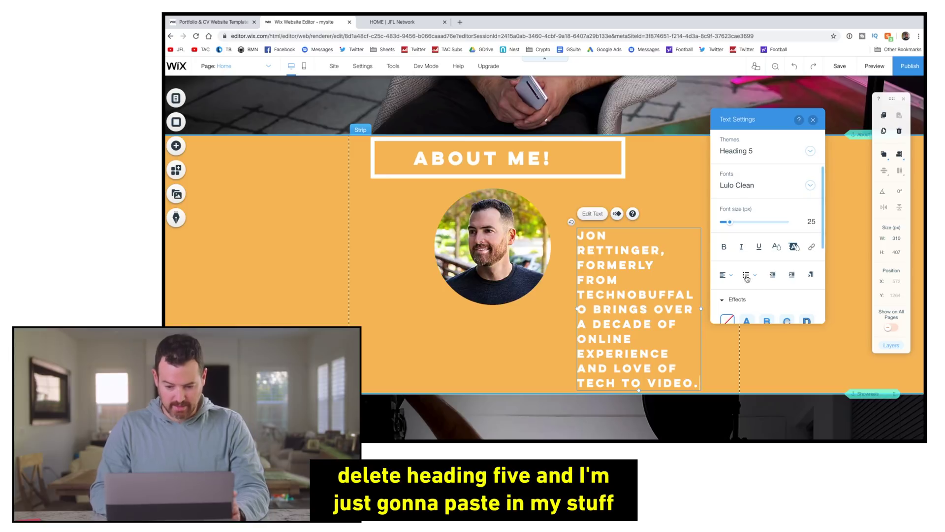
pyautogui.click(801, 233)
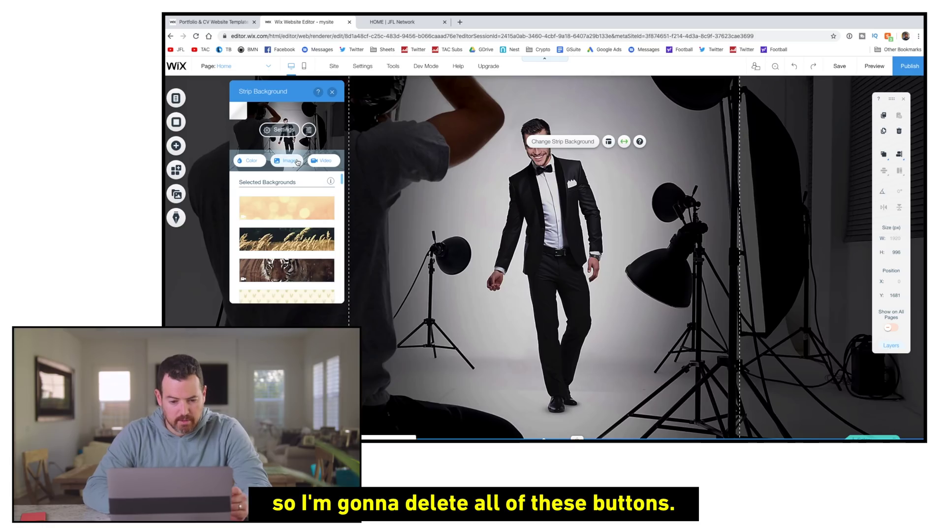
# Use _MG_9746 from Site Files as the strip background and drop a YouTube player onto it.
pyautogui.click(298, 162)
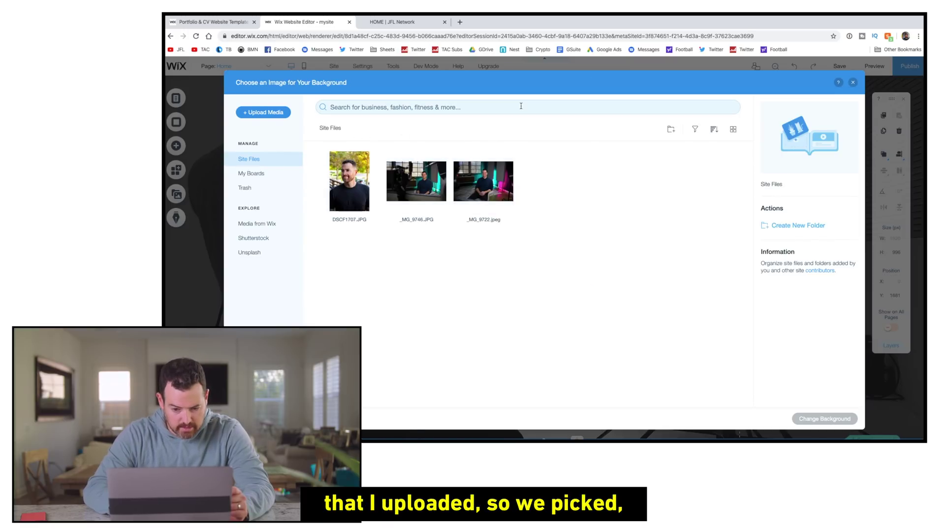
pyautogui.click(439, 200)
pyautogui.click(817, 418)
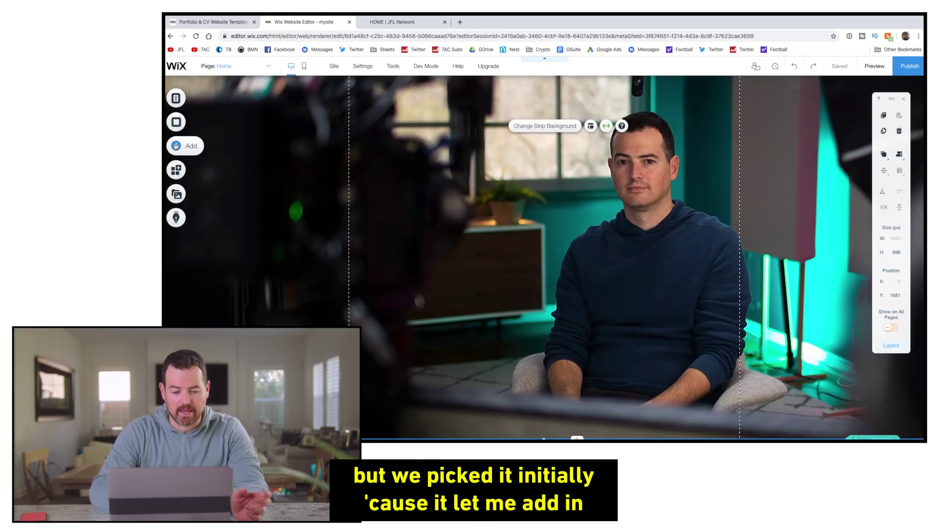
pyautogui.click(184, 142)
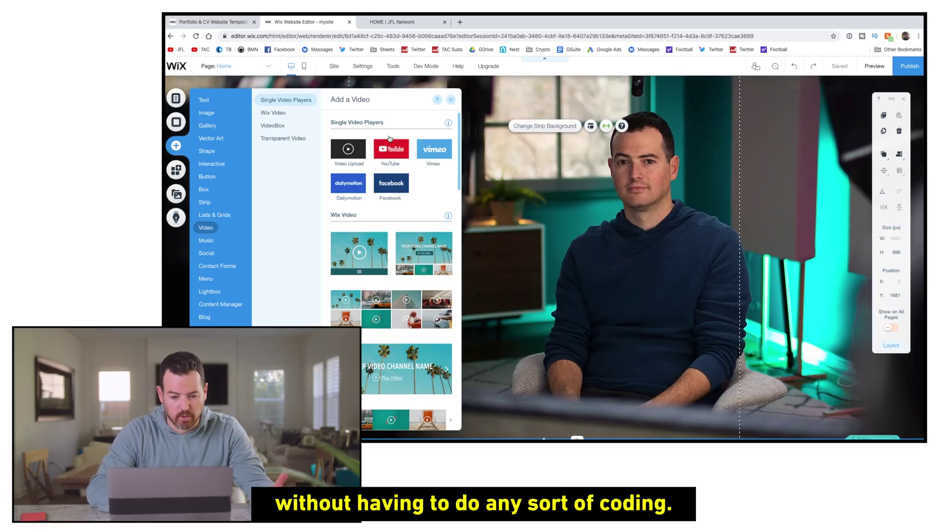
pyautogui.moveTo(390, 152); pyautogui.dragTo(576, 249)
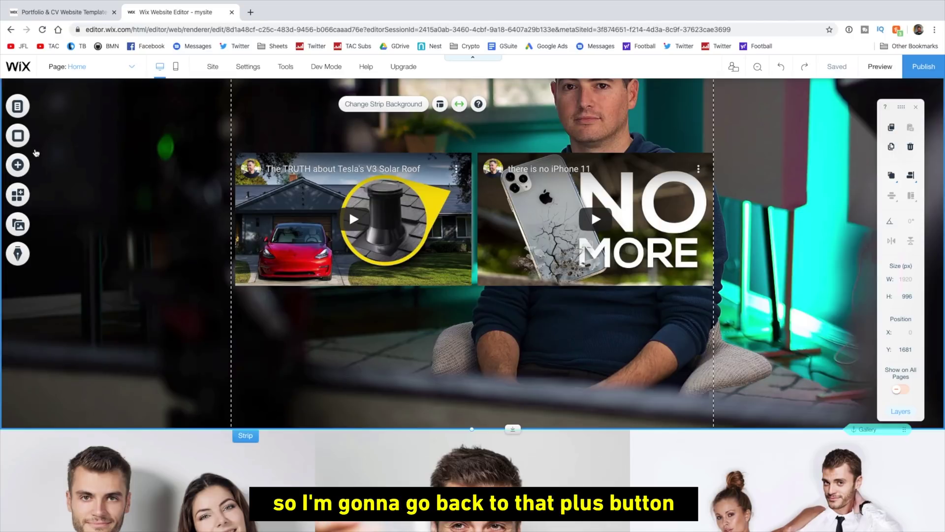
# Place the colour Social Bar under the videos.
pyautogui.click(20, 165)
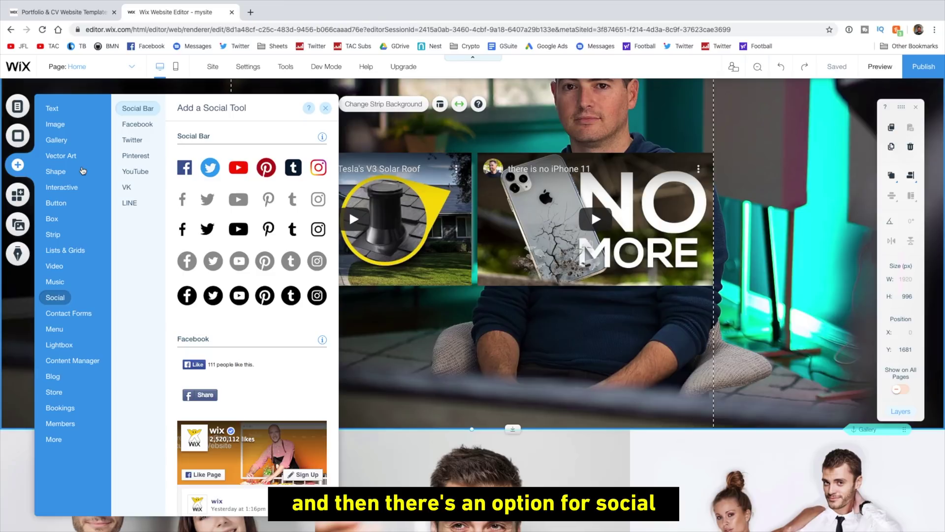
pyautogui.click(137, 124)
pyautogui.click(139, 144)
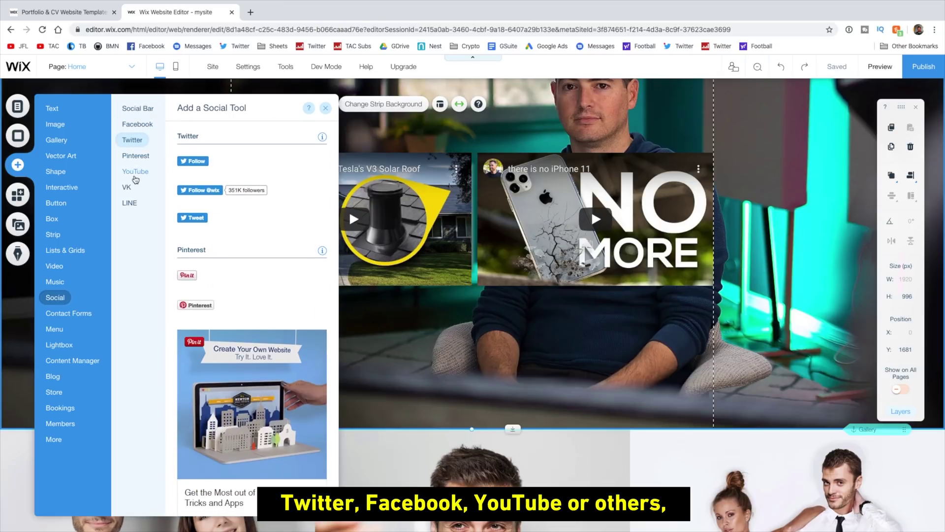
pyautogui.click(142, 108)
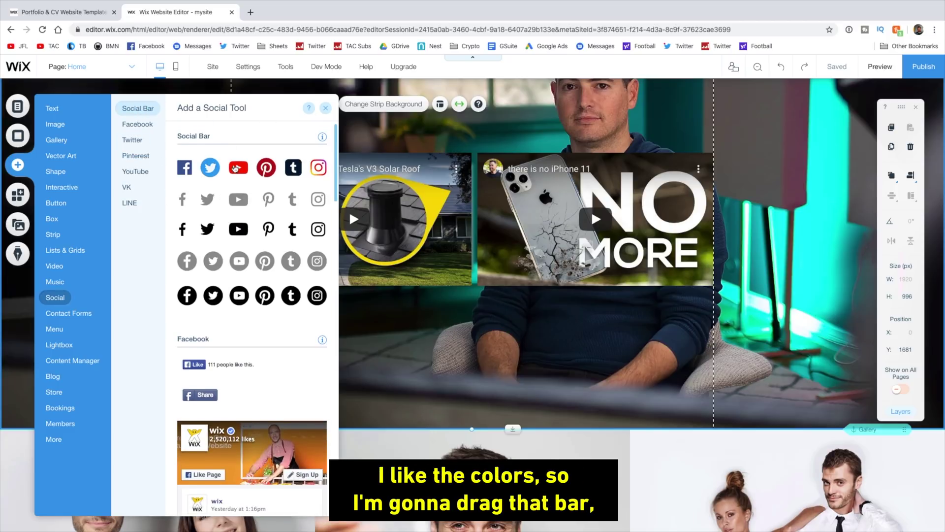
pyautogui.moveTo(239, 169); pyautogui.dragTo(471, 325)
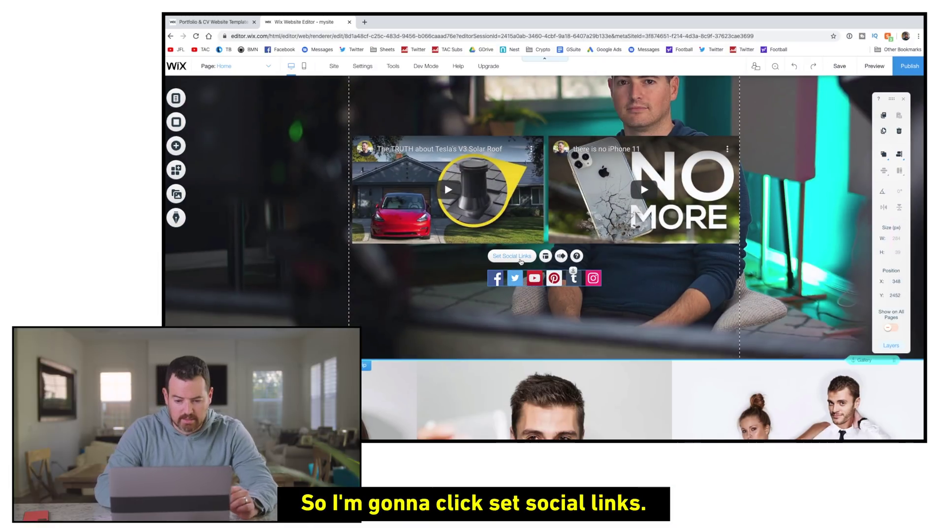
# Remove Pinterest and Tumblr and order the icons YouTube, Instagram, Twitter, Facebook.
pyautogui.click(512, 256)
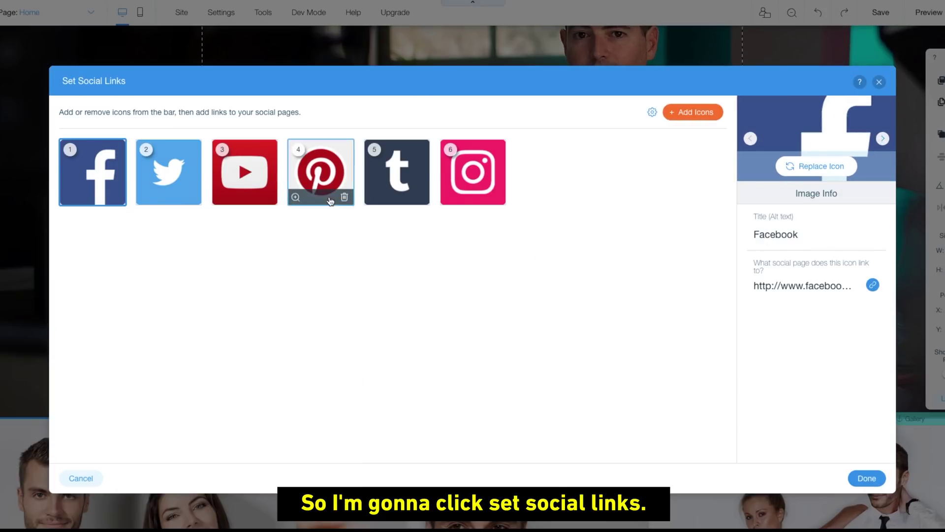
pyautogui.moveTo(350, 177)
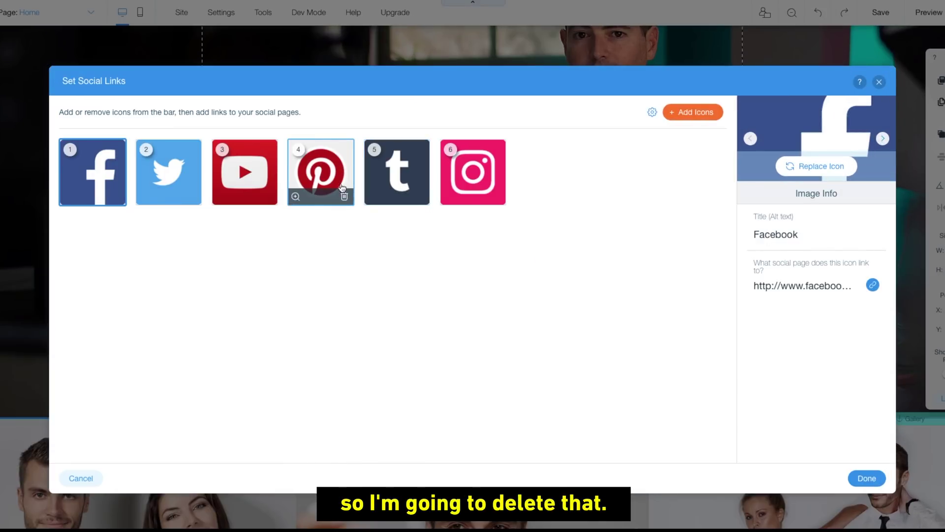
pyautogui.click(344, 196)
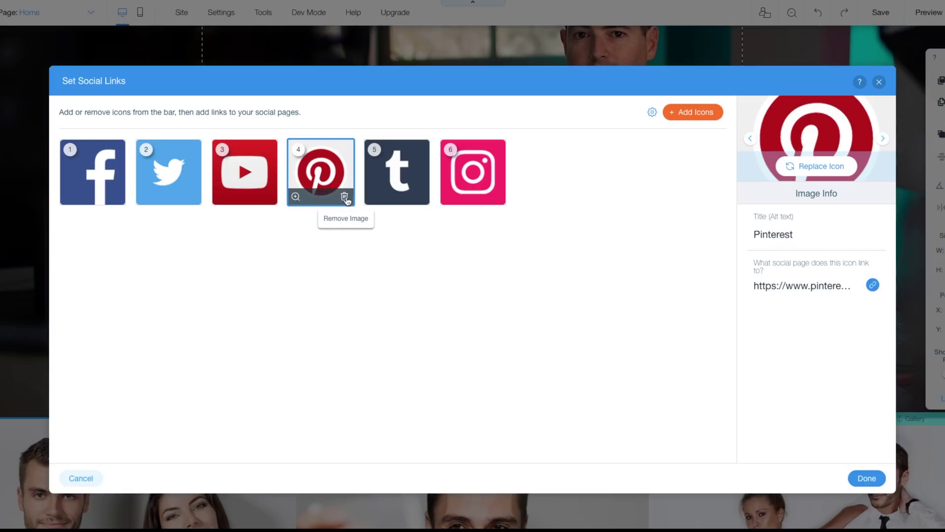
pyautogui.click(345, 196)
pyautogui.moveTo(328, 167)
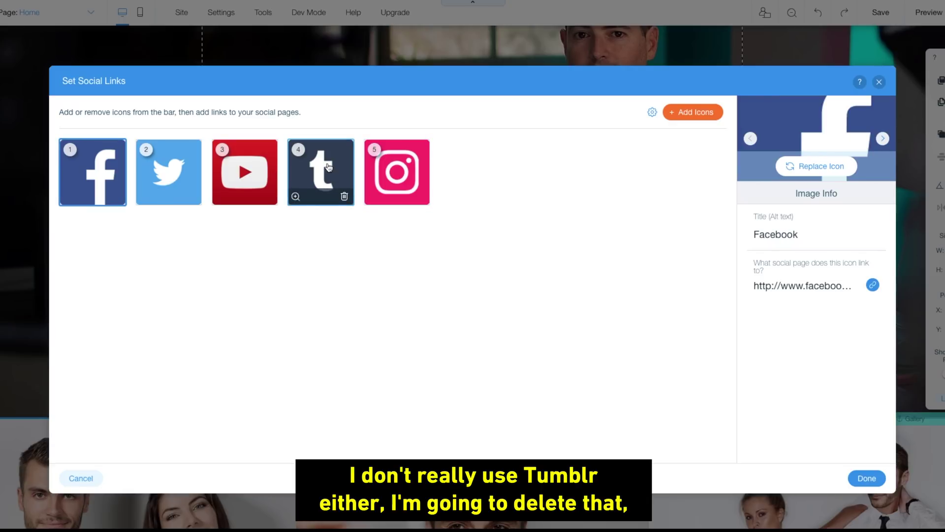
pyautogui.click(344, 196)
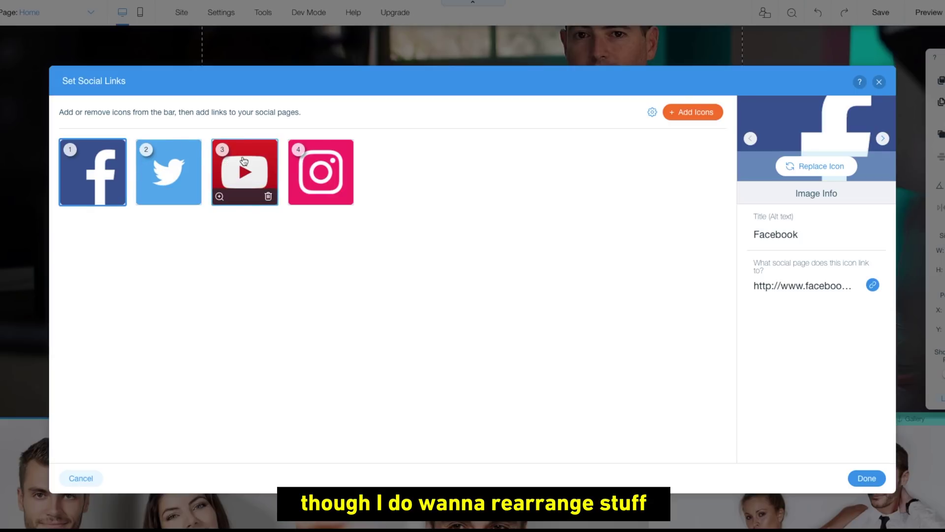
pyautogui.moveTo(230, 167); pyautogui.dragTo(84, 173)
pyautogui.moveTo(296, 159); pyautogui.dragTo(224, 165)
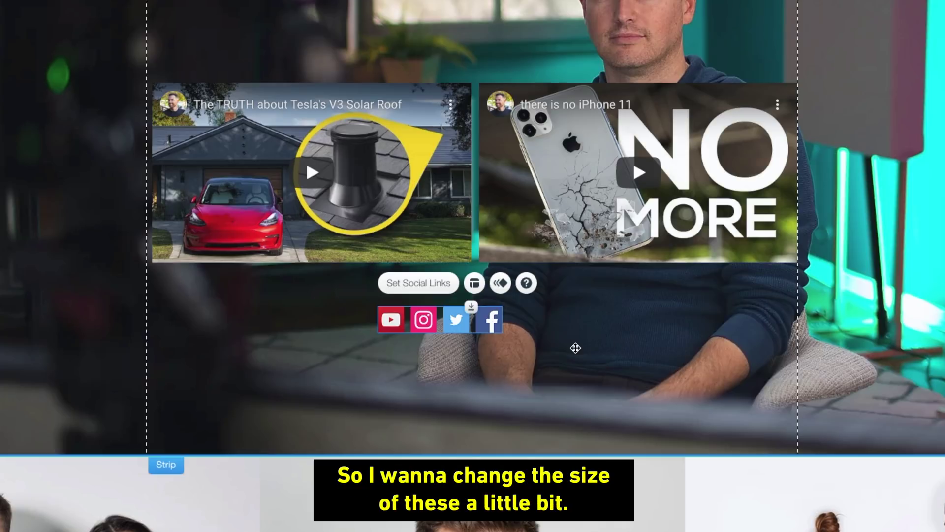
# Enlarge the social bar icons, preview the Vertical layout, then revert to Horizontal.
pyautogui.click(486, 307)
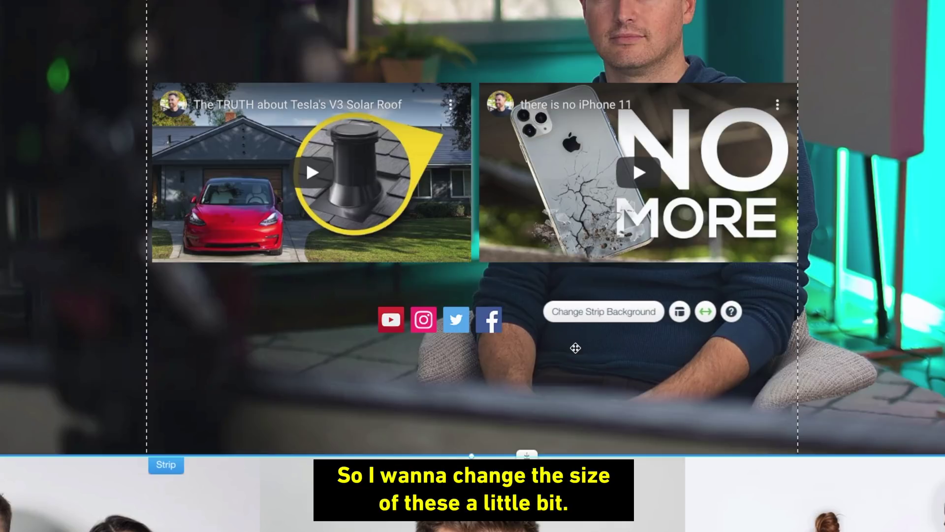
pyautogui.click(489, 319)
pyautogui.click(474, 282)
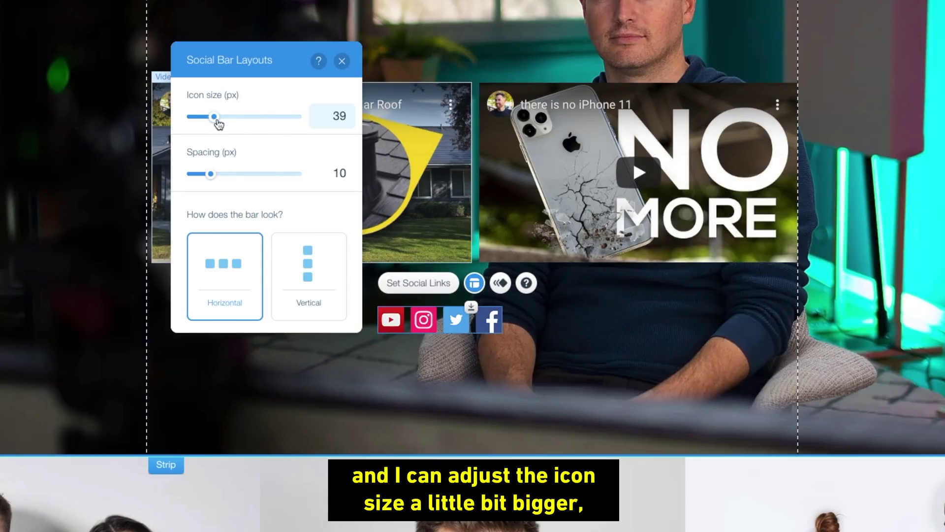
pyautogui.moveTo(218, 124); pyautogui.dragTo(253, 123)
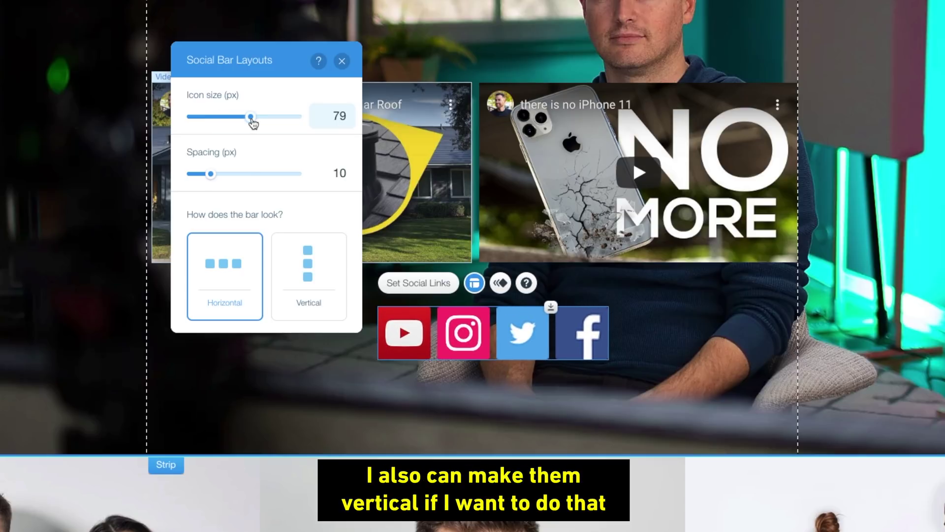
pyautogui.click(298, 261)
pyautogui.click(249, 267)
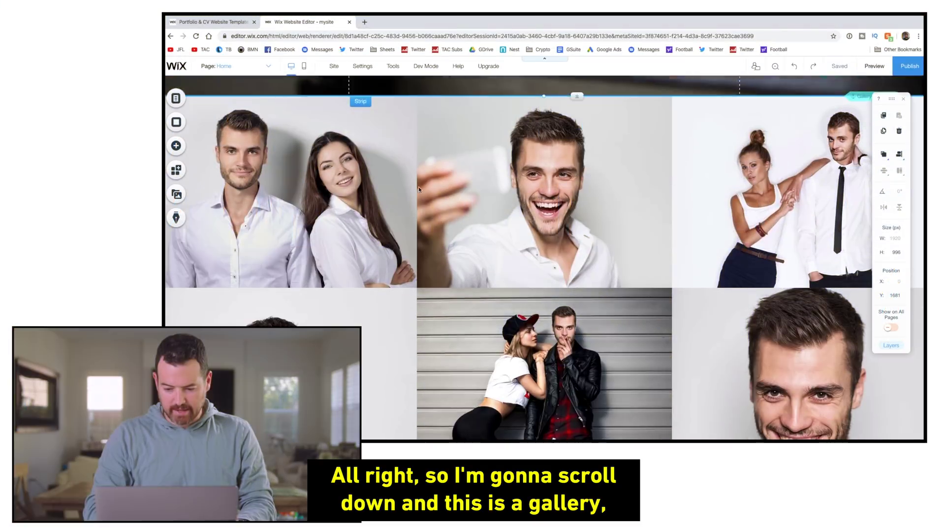
pyautogui.scroll(-2, 419, 189)
# Delete the Wix Pro Gallery of stock model photos via its right-click menu.
pyautogui.scroll(-3, 418, 189)
pyautogui.scroll(4, 418, 189)
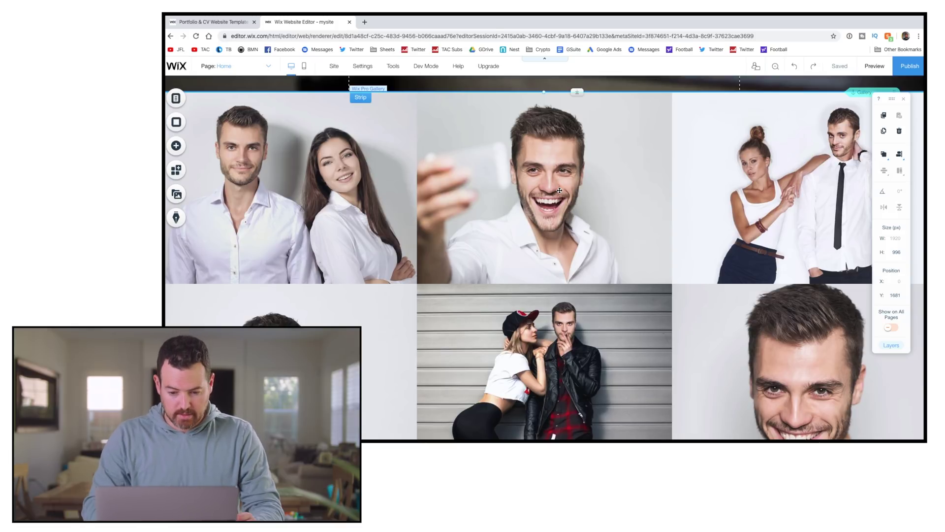
pyautogui.rightClick(555, 179)
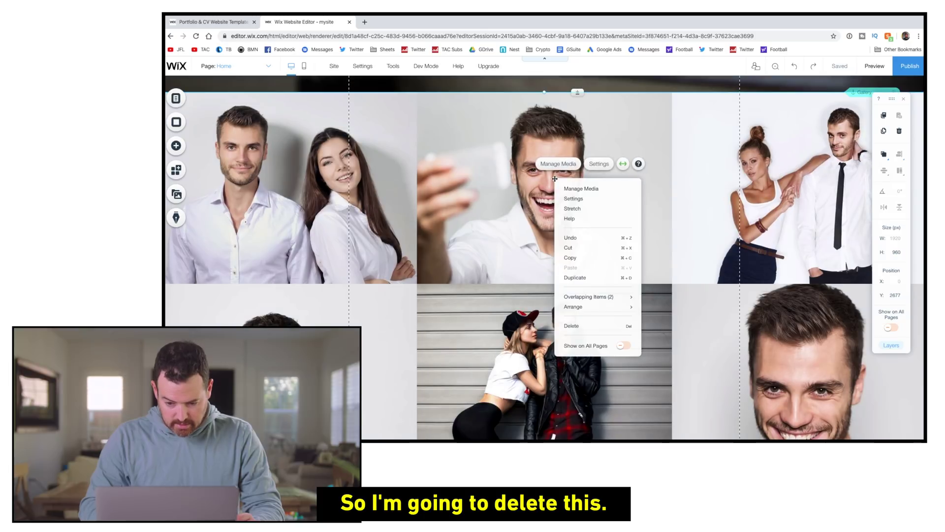
pyautogui.click(572, 326)
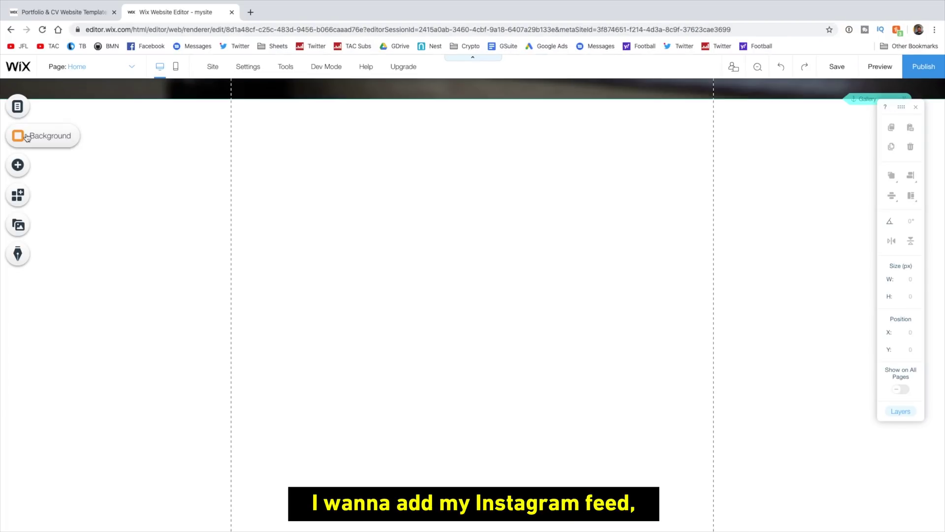
# Search the App Market for 'ins' and add the Instagram Feed app.
pyautogui.click(26, 202)
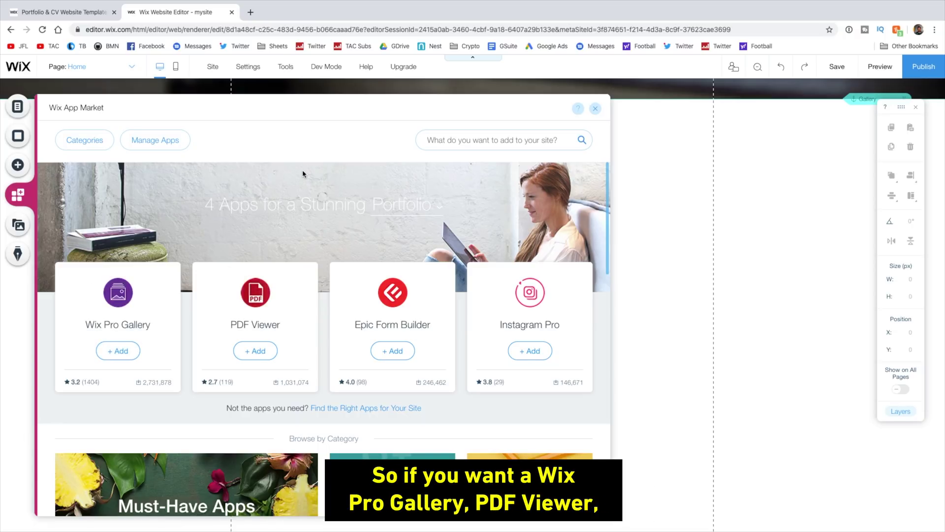
pyautogui.scroll(-2, 376, 229)
pyautogui.scroll(2, 394, 246)
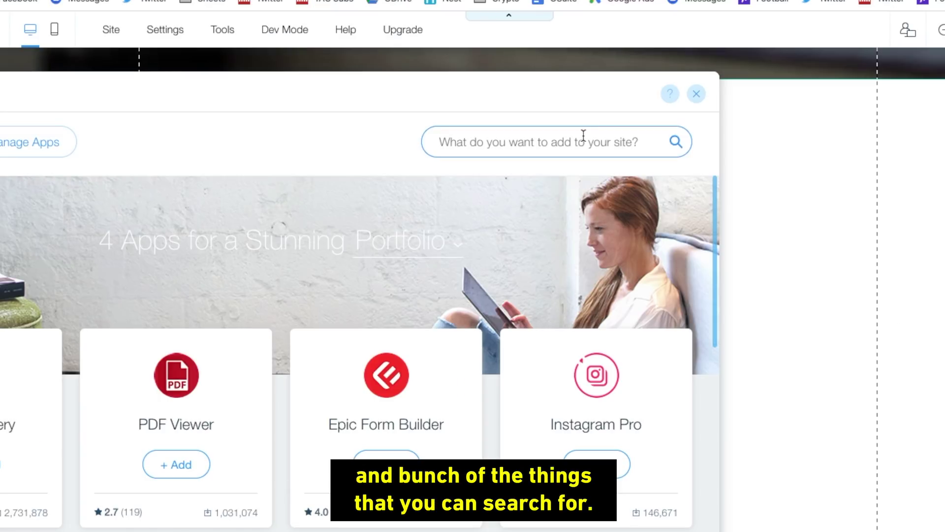
pyautogui.click(584, 136)
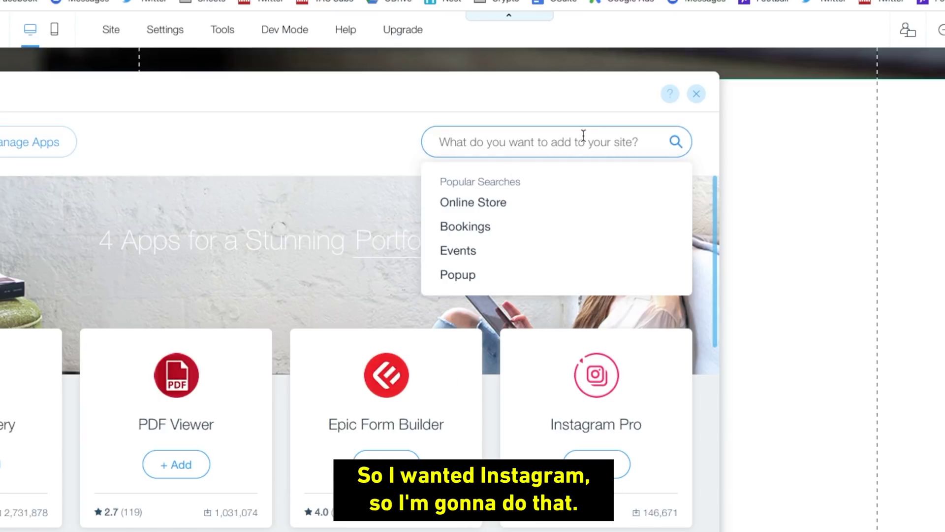
pyautogui.write('inst')
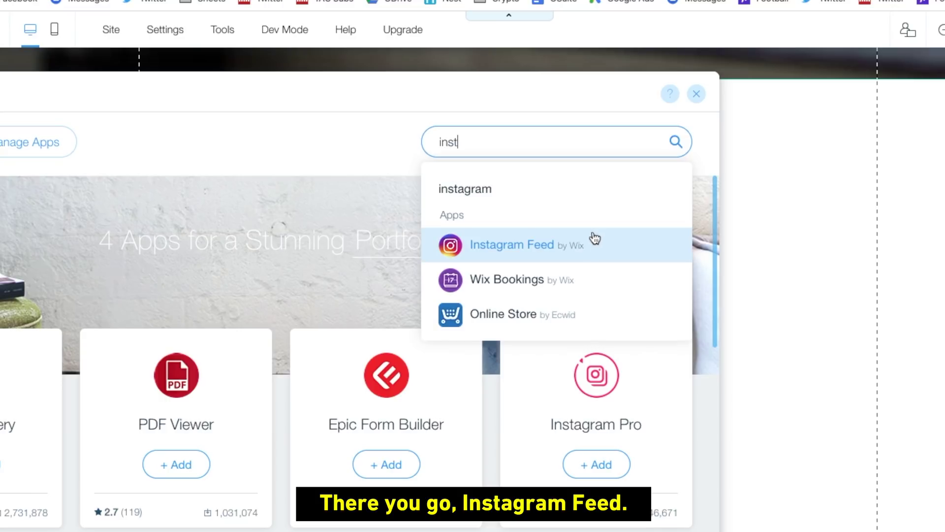
pyautogui.click(584, 245)
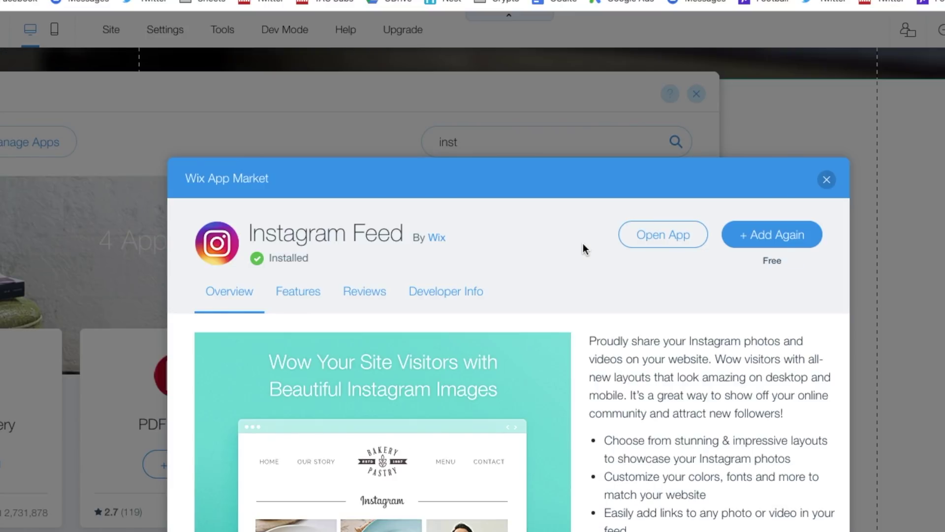
pyautogui.click(790, 239)
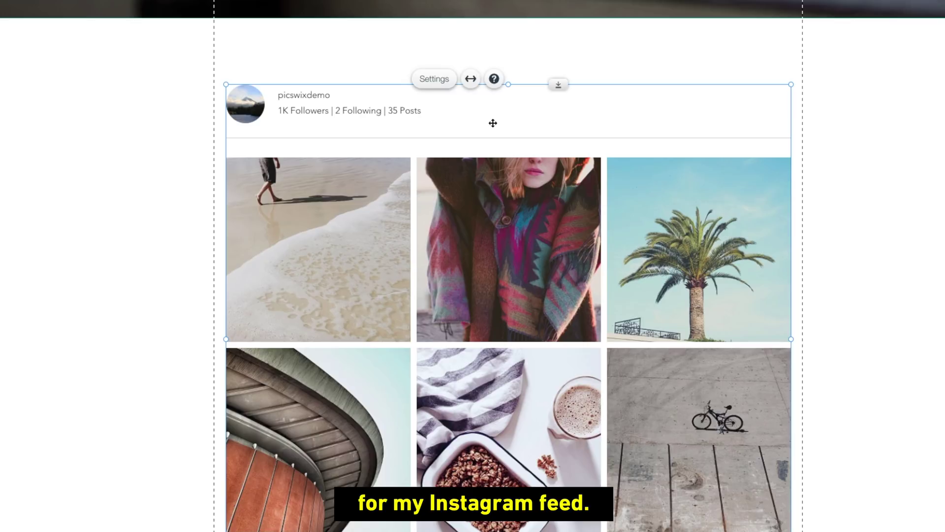
# Open the Instagram feed's settings, showing a Grid layout of 3 per row, 2 rows, spacing 10.
pyautogui.click(434, 79)
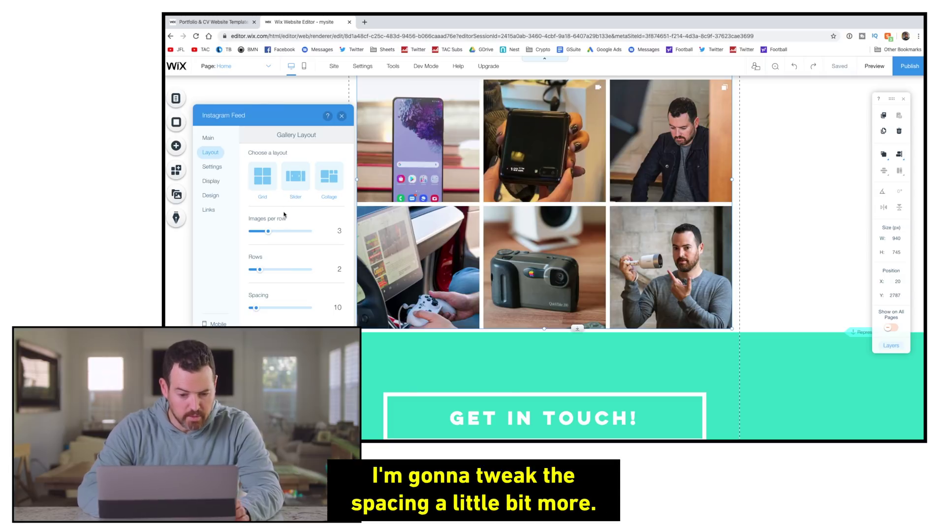
# Set the Instagram photo spacing to 0, then reposition and enlarge the feed in its strip.
pyautogui.moveTo(258, 310)
pyautogui.mouseDown()
pyautogui.moveTo(277, 310)
pyautogui.moveTo(251, 309)
pyautogui.mouseUp()
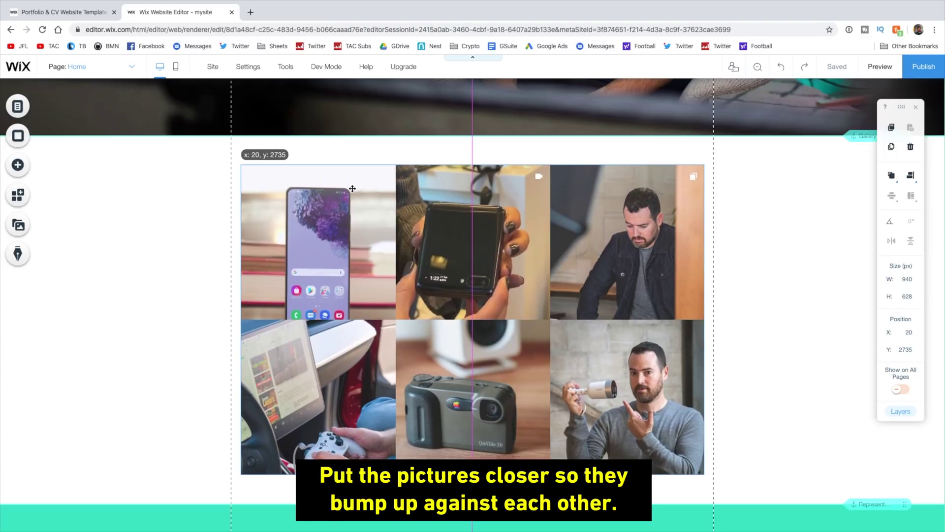
pyautogui.moveTo(352, 188); pyautogui.dragTo(363, 163)
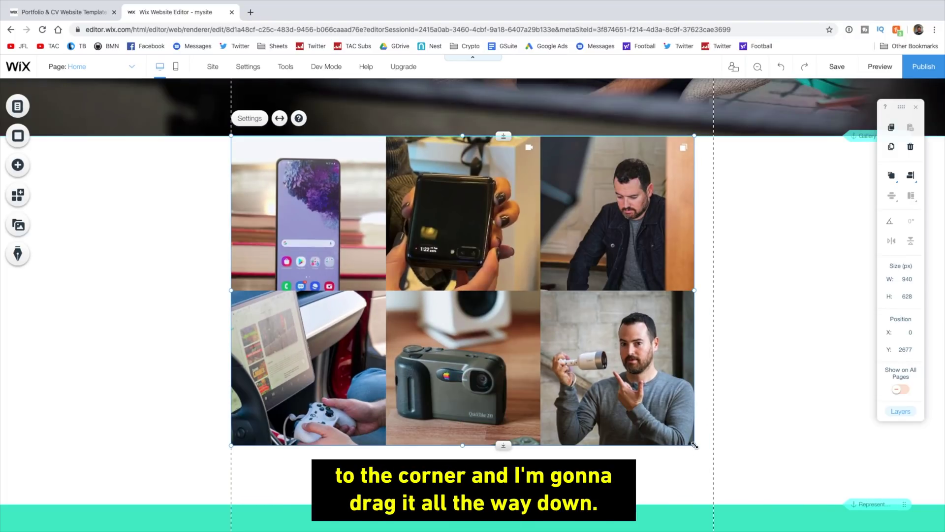
pyautogui.moveTo(694, 445); pyautogui.dragTo(713, 409)
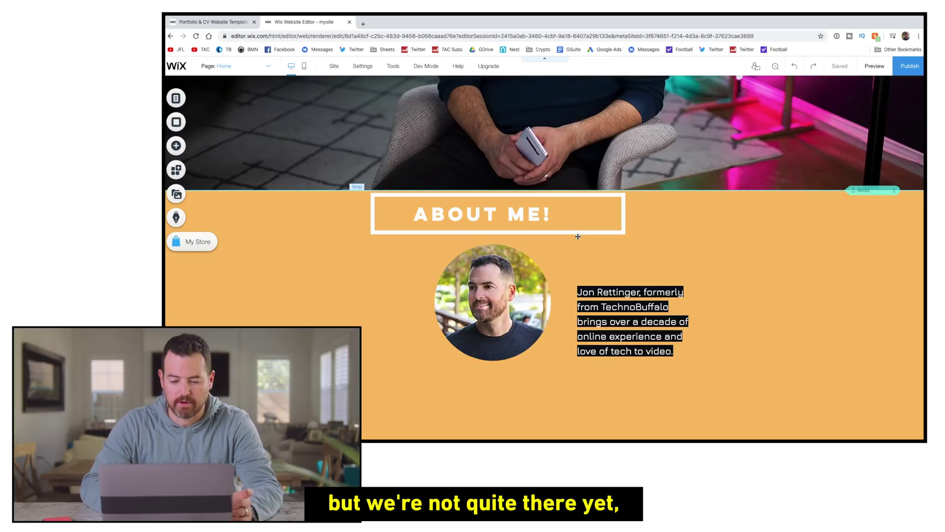
# Delete the address text block and the social icons row from the Get In Touch strip.
pyautogui.scroll(-10, 578, 236)
pyautogui.scroll(-15, 578, 236)
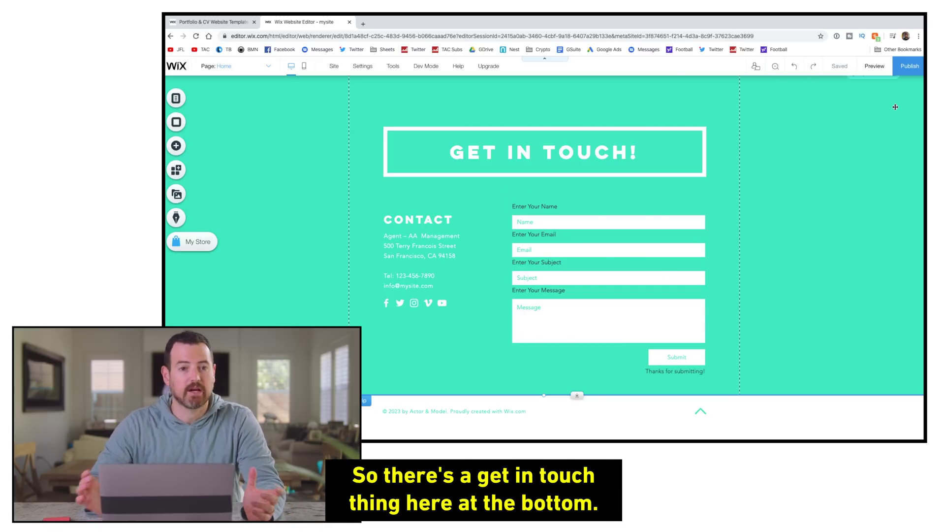
pyautogui.click(443, 257)
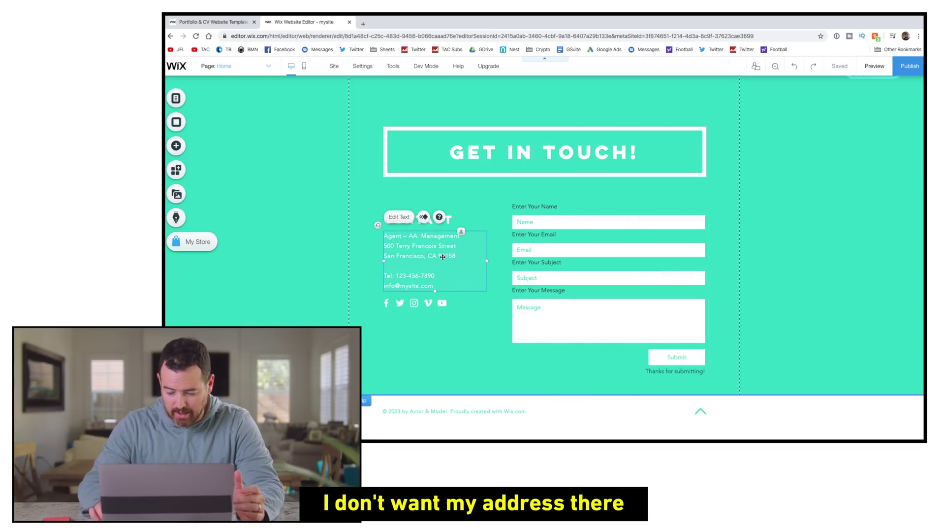
pyautogui.press('Delete')
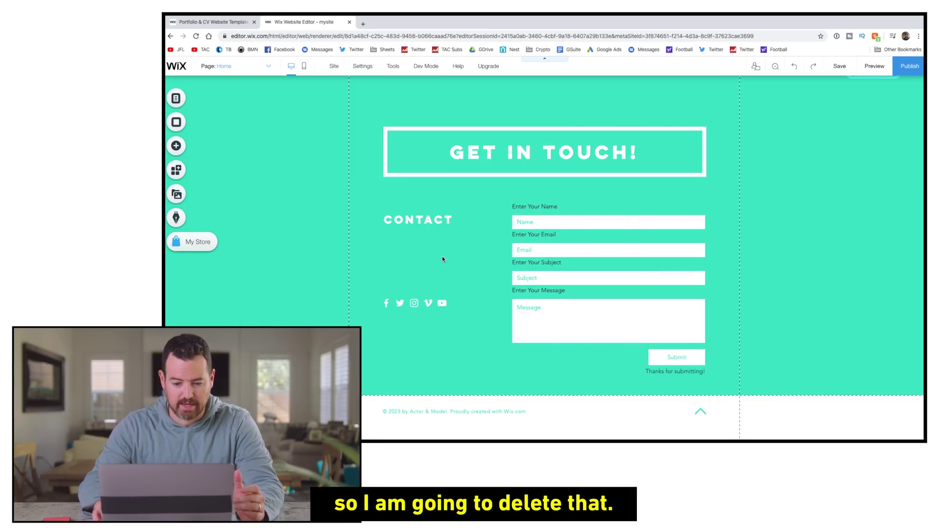
pyautogui.click(414, 308)
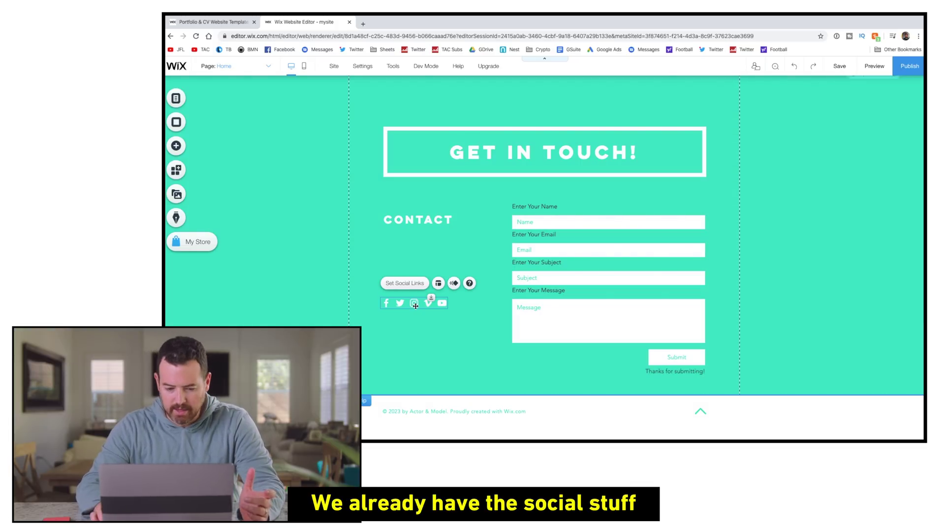
pyautogui.press('Delete')
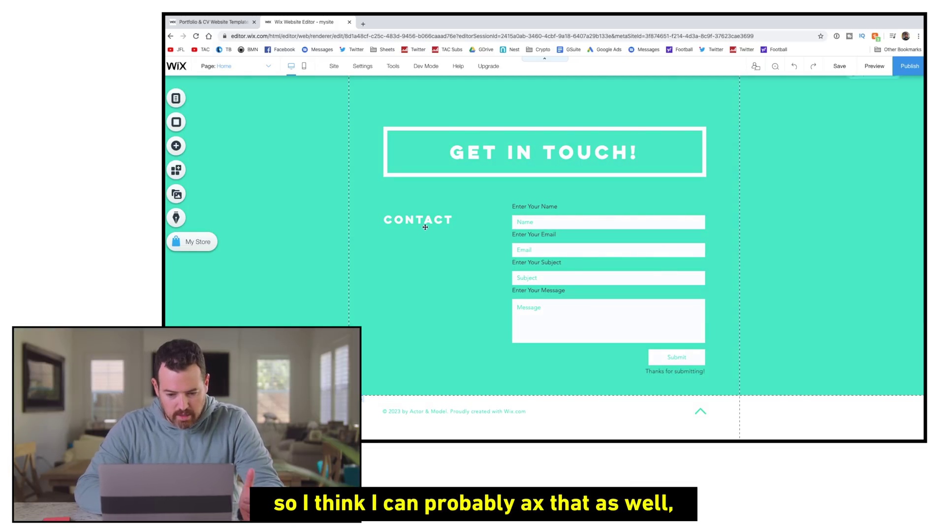
pyautogui.rightClick(482, 106)
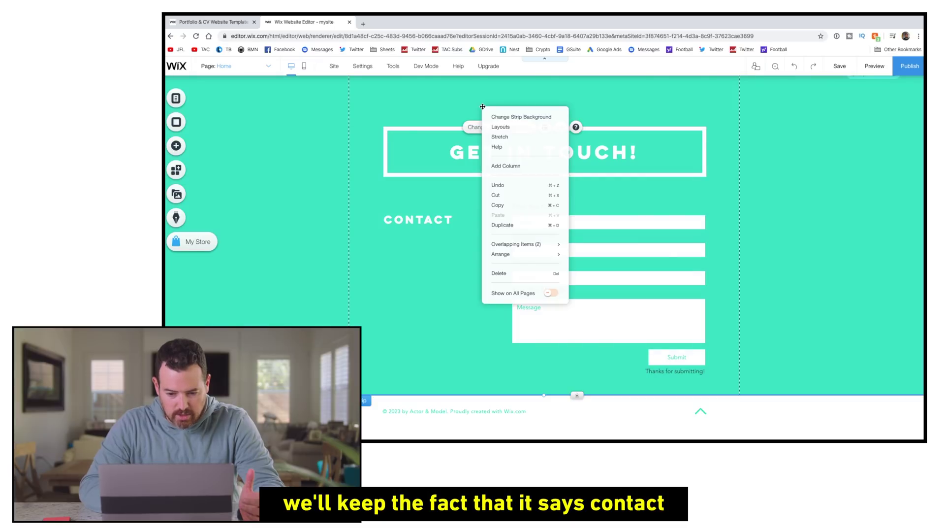
# Change the Get In Touch strip background from mint green to the mustard orange FFBD59.
pyautogui.click(548, 119)
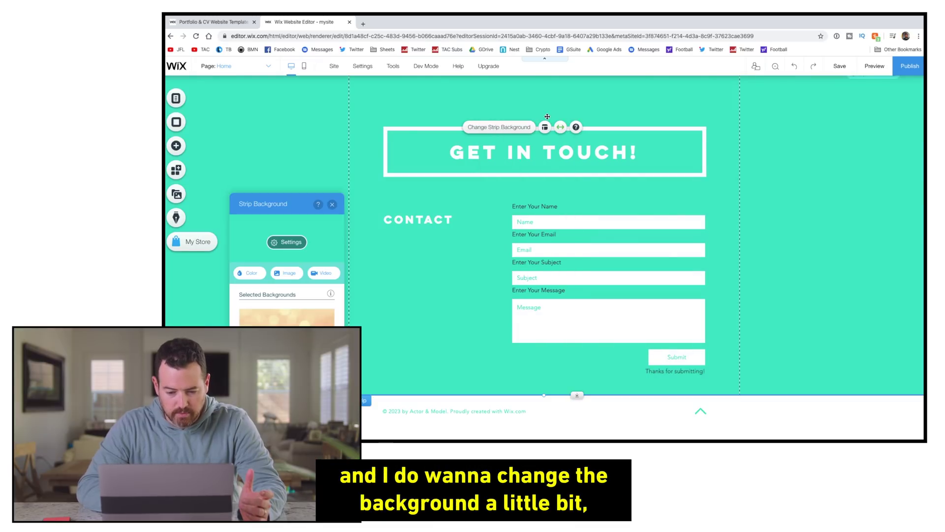
pyautogui.click(249, 272)
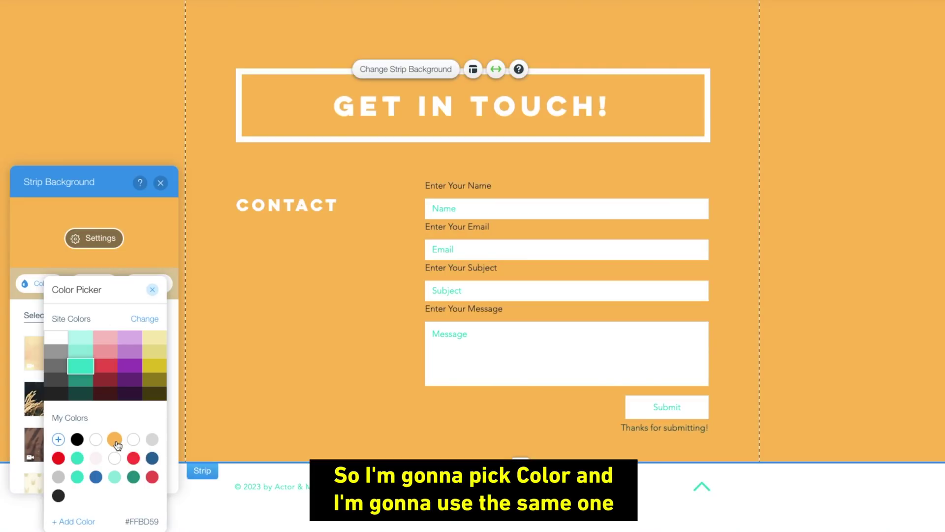
pyautogui.click(115, 440)
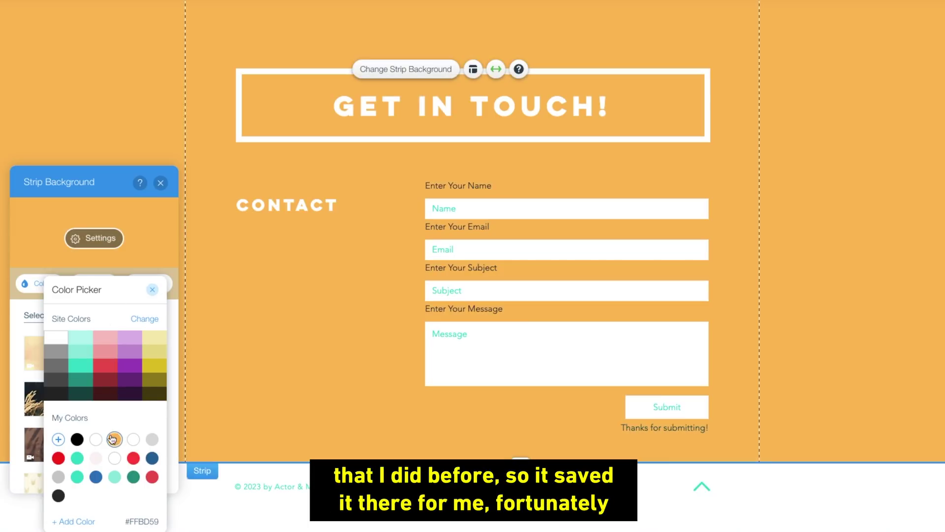
pyautogui.click(161, 184)
# Rename the GET IN TOUCH! heading to CONTACT.
pyautogui.click(435, 104)
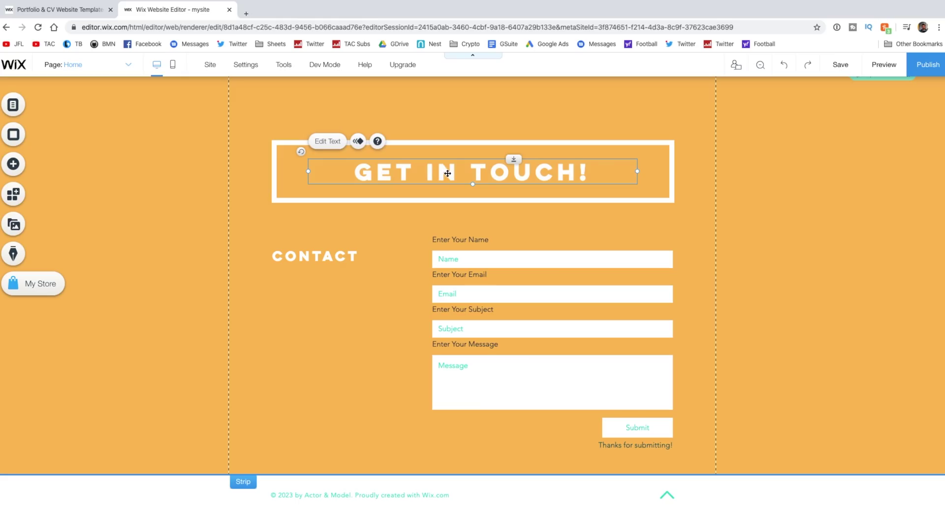
pyautogui.doubleClick(429, 102)
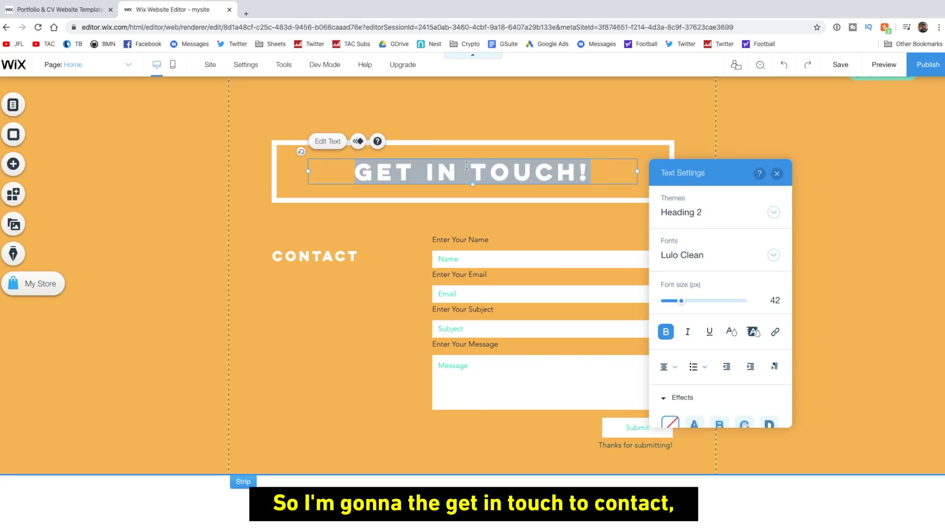
pyautogui.write('CONTACT')
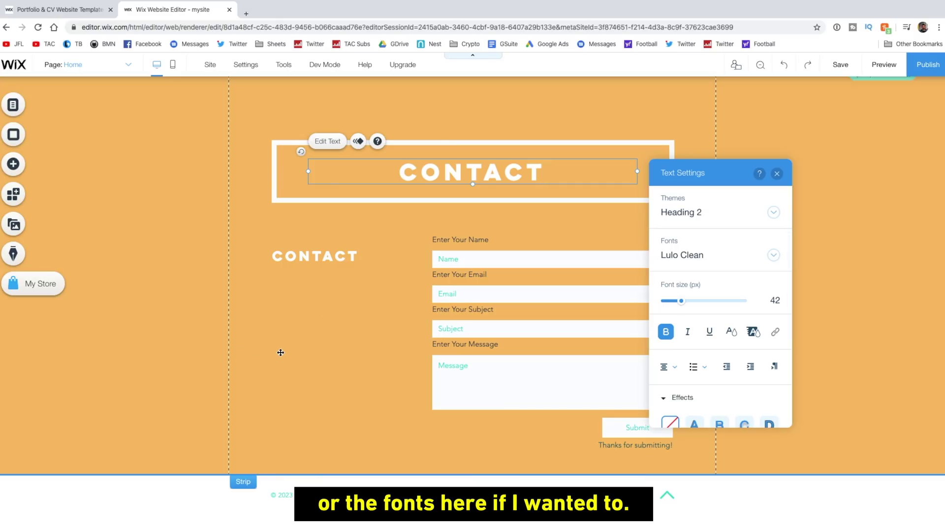
pyautogui.click(247, 309)
# Delete the redundant small CONTACT label and drag the contact form left under the heading.
pyautogui.click(319, 258)
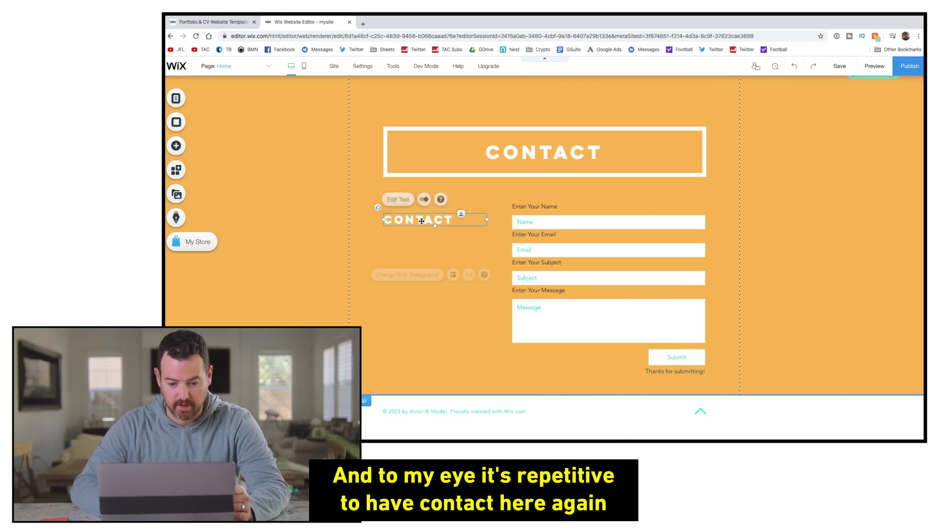
pyautogui.press('Delete')
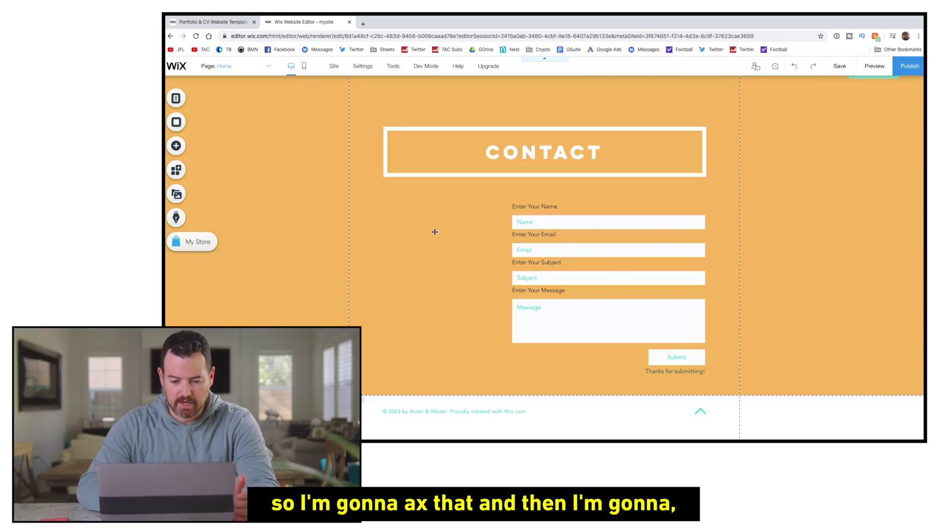
pyautogui.moveTo(645, 235); pyautogui.dragTo(581, 229)
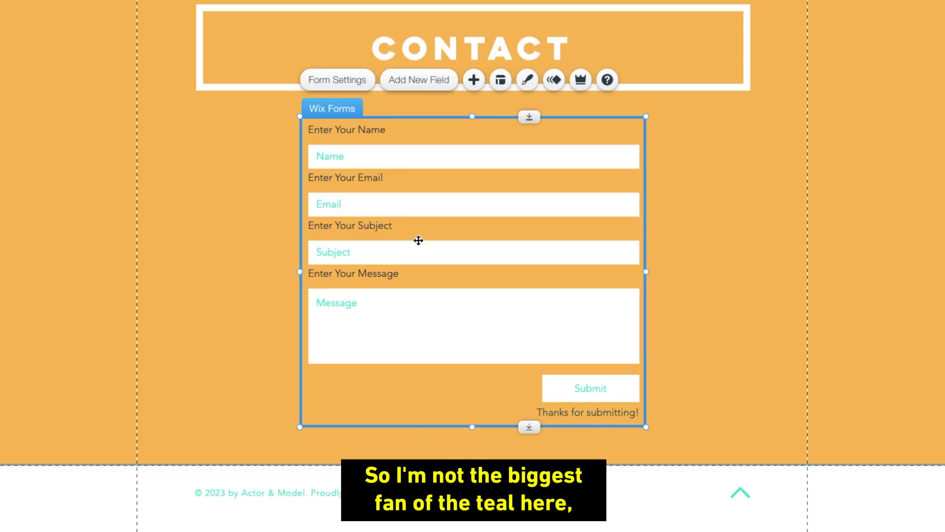
# Set the form's input text and placeholder text colors to black.
pyautogui.click(530, 86)
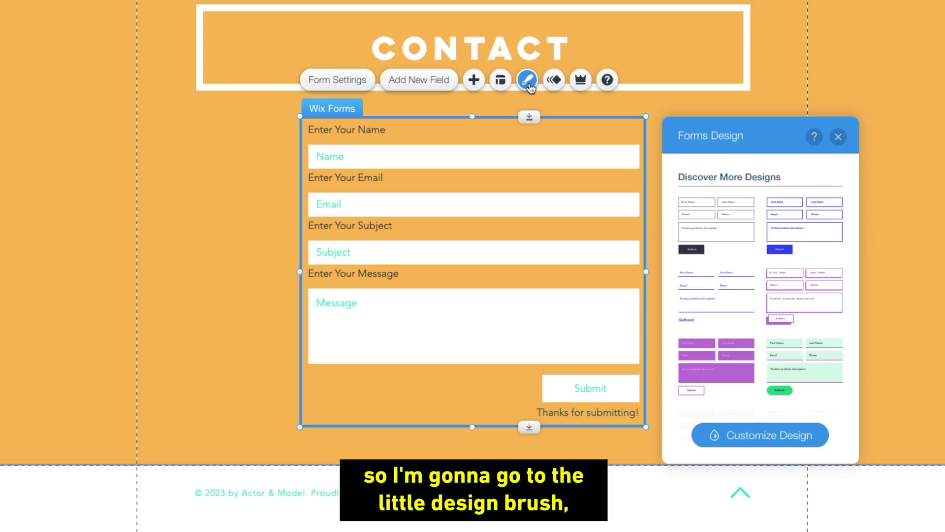
pyautogui.click(766, 435)
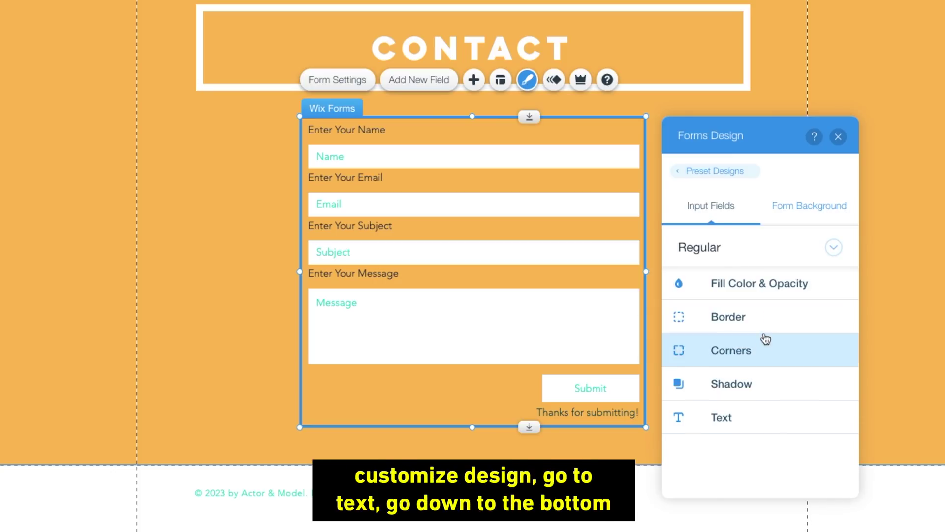
pyautogui.click(765, 425)
pyautogui.scroll(-10, 771, 362)
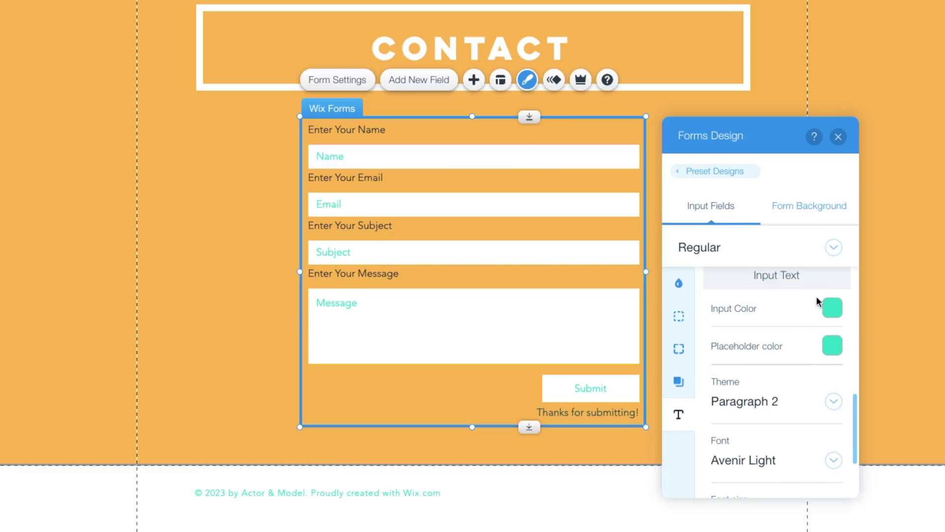
pyautogui.click(831, 307)
pyautogui.click(692, 357)
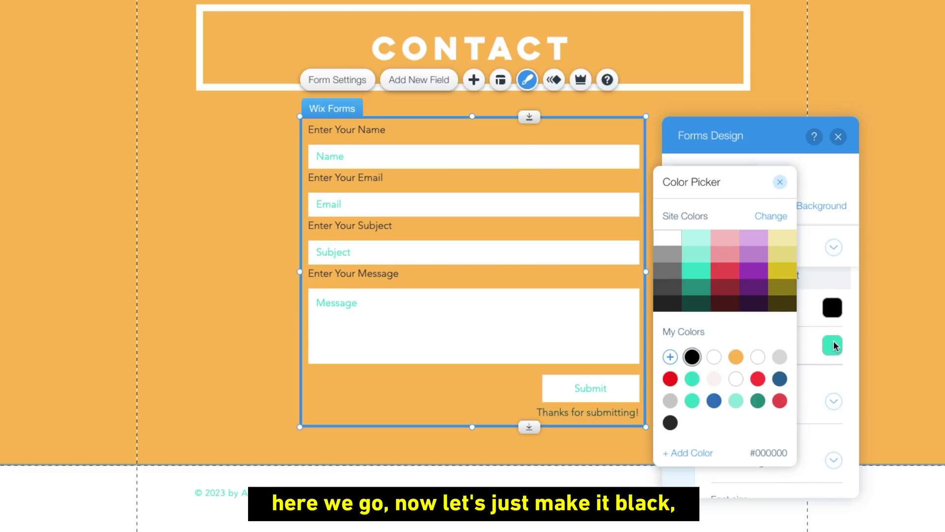
pyautogui.click(800, 251)
pyautogui.click(833, 346)
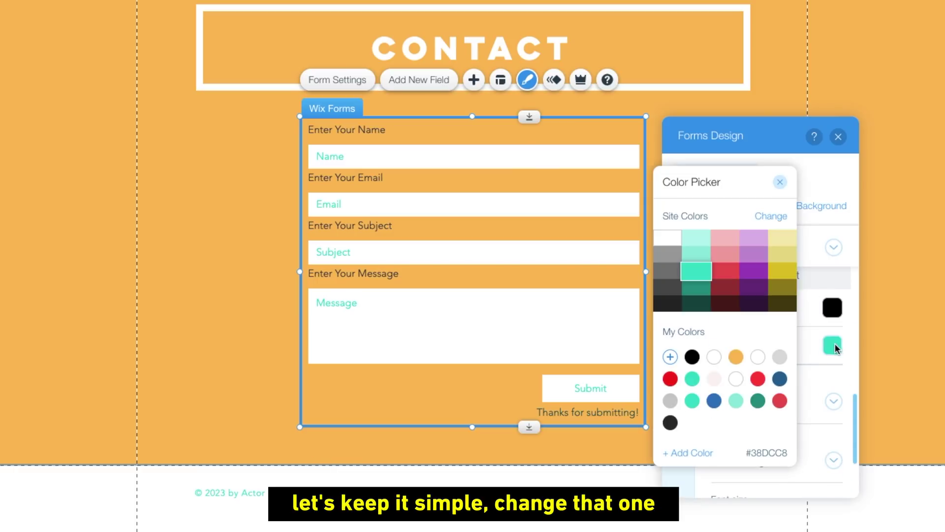
pyautogui.click(692, 357)
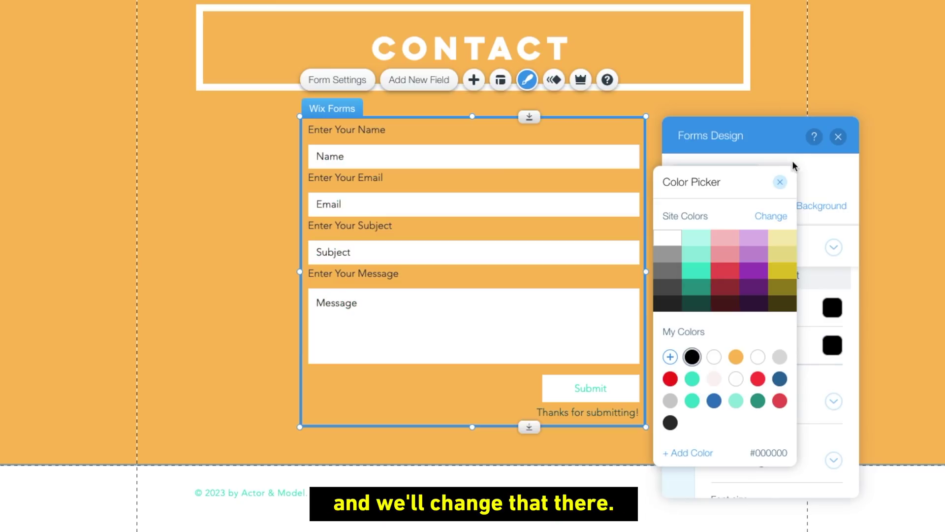
pyautogui.click(839, 137)
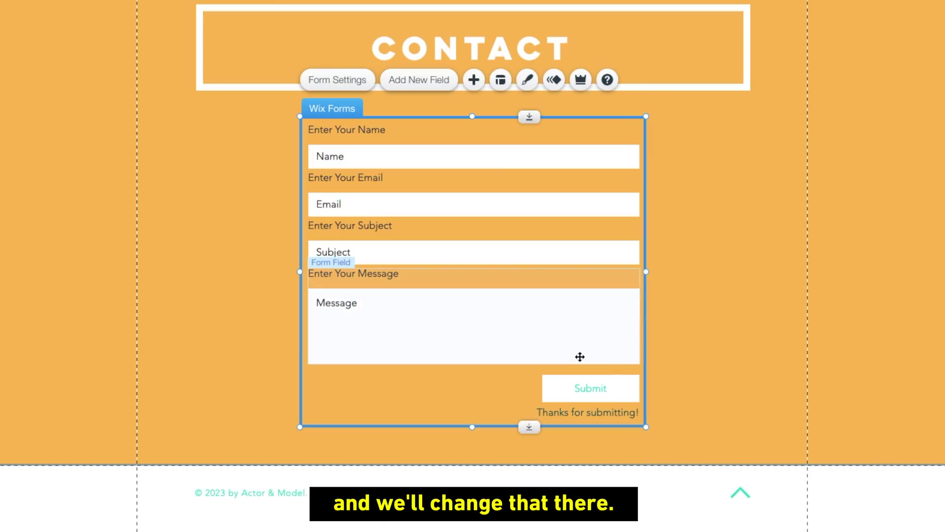
# Make the Submit button's label black, then reselect the form and open its settings.
pyautogui.click(602, 392)
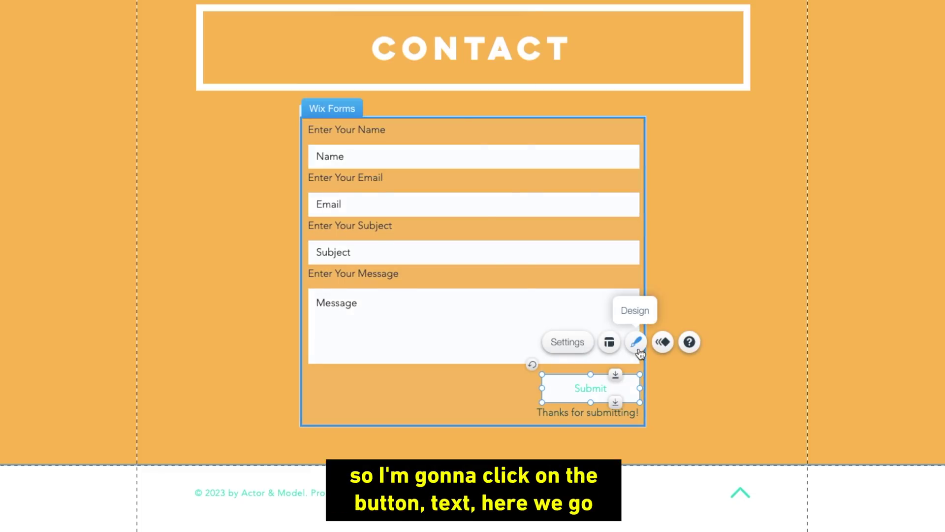
pyautogui.click(637, 350)
pyautogui.click(499, 227)
pyautogui.click(359, 260)
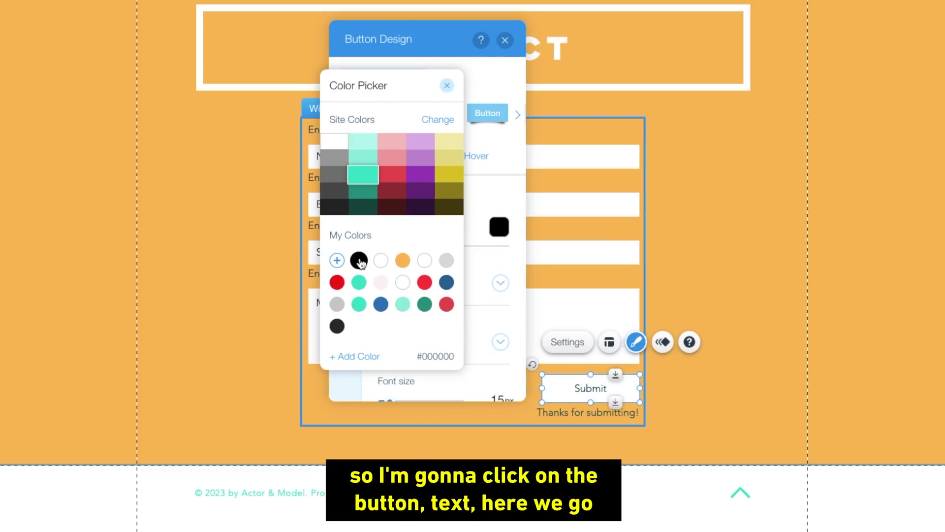
pyautogui.click(446, 85)
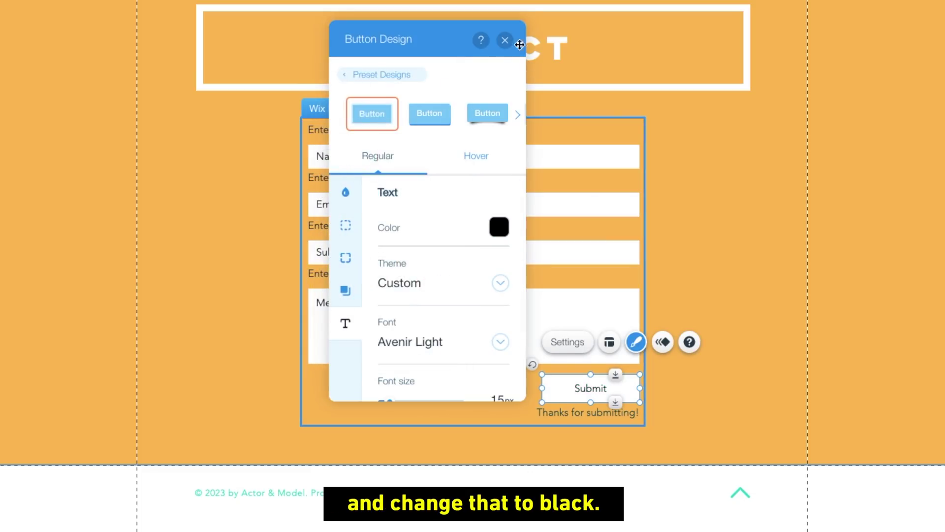
pyautogui.click(591, 106)
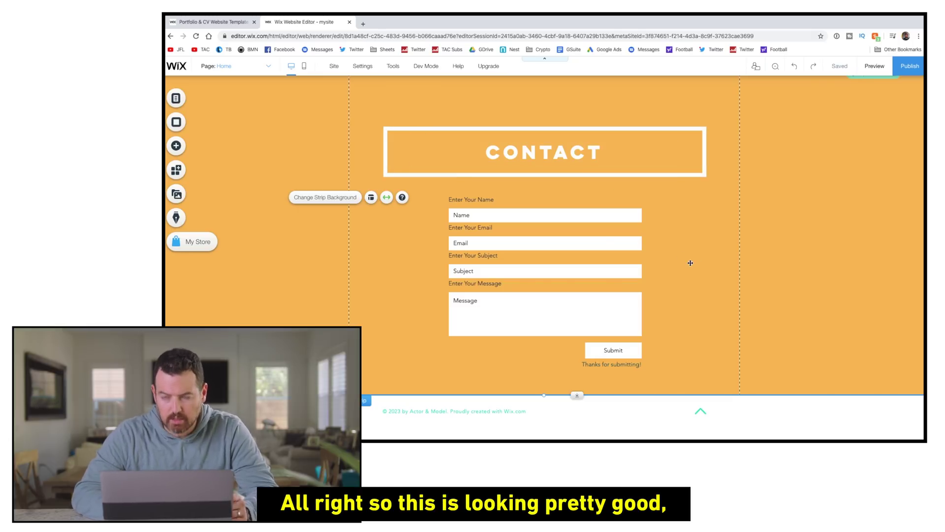
pyautogui.click(478, 255)
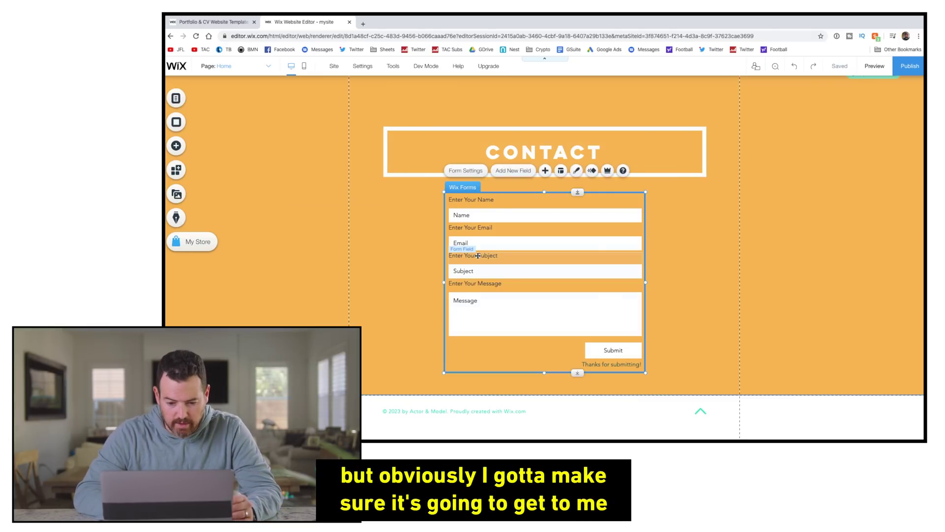
pyautogui.click(470, 171)
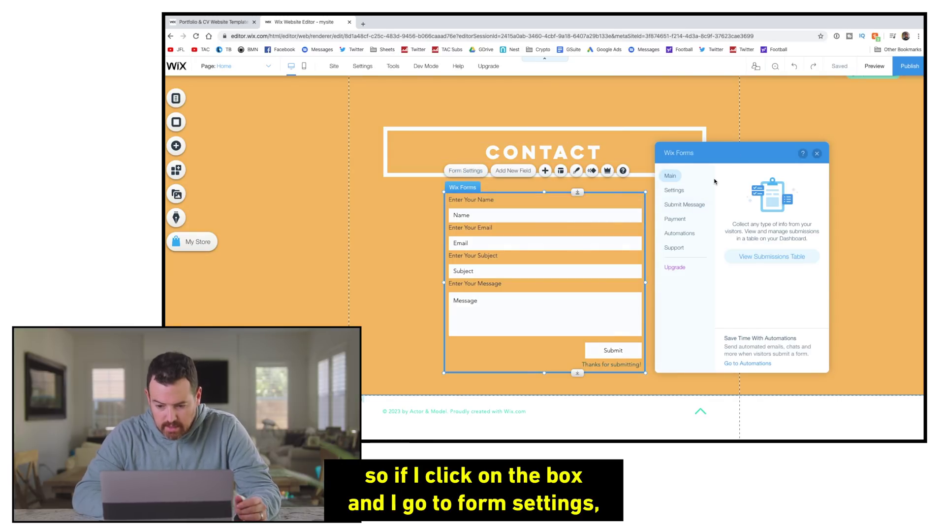
pyautogui.click(685, 203)
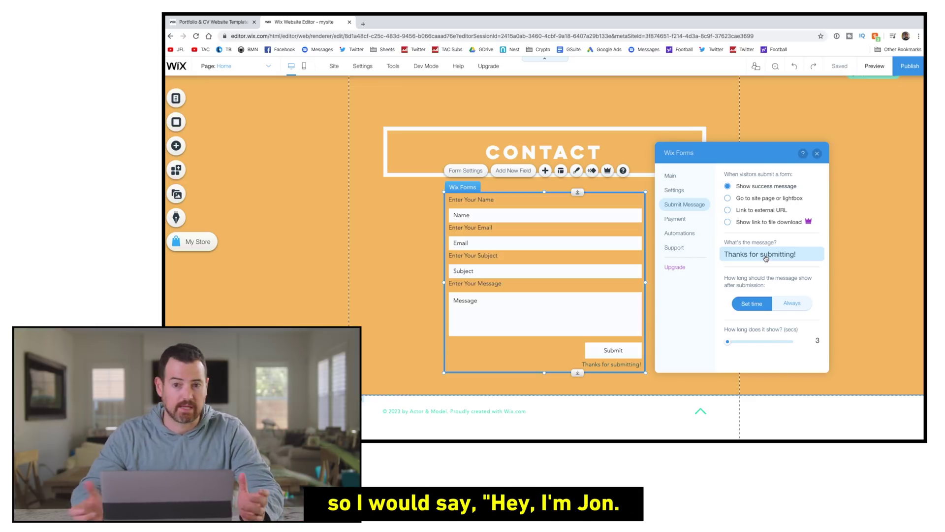
pyautogui.click(673, 191)
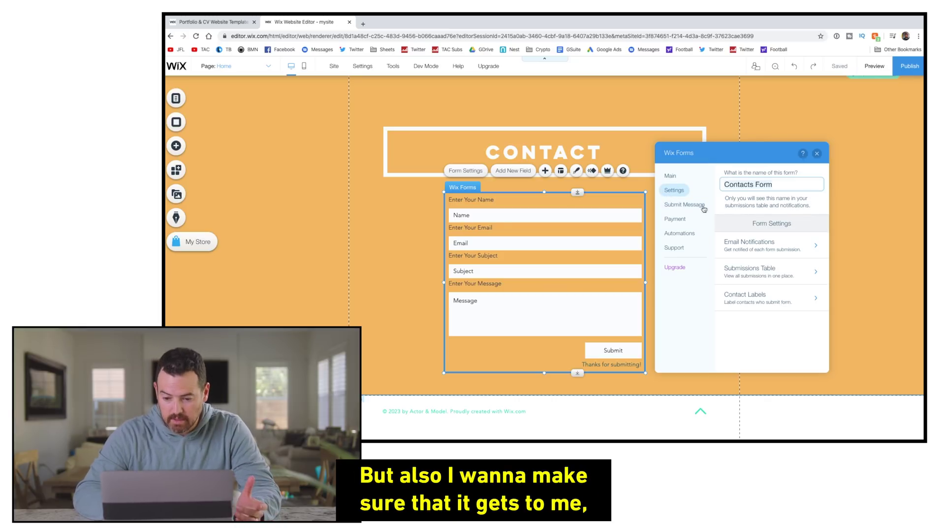
pyautogui.click(785, 241)
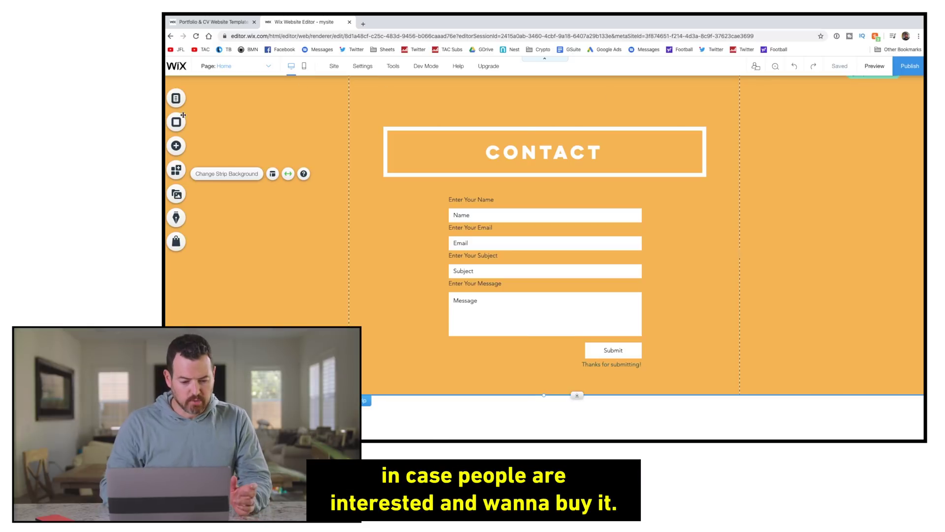
pyautogui.click(176, 171)
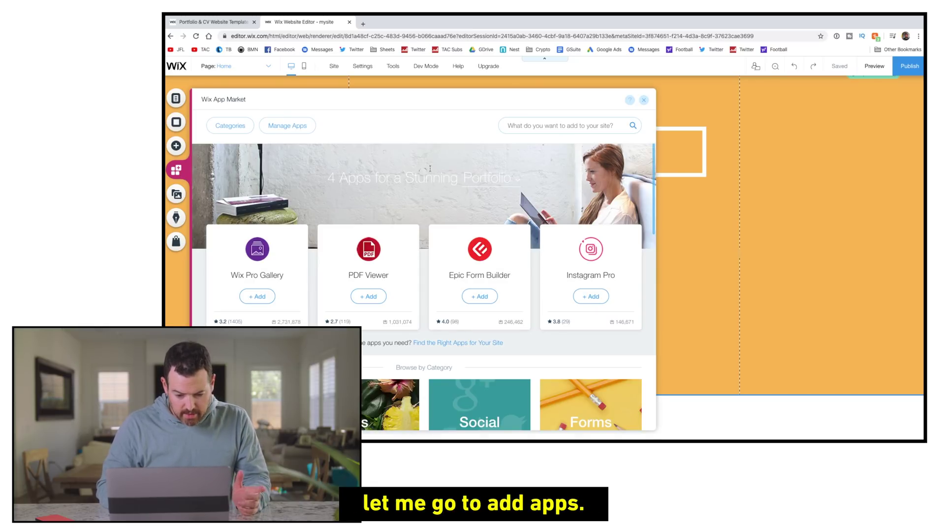
# Open the installed Wix Stores app's dashboard from the App Market's Online Store category.
pyautogui.scroll(-3, 451, 158)
pyautogui.scroll(-3, 452, 158)
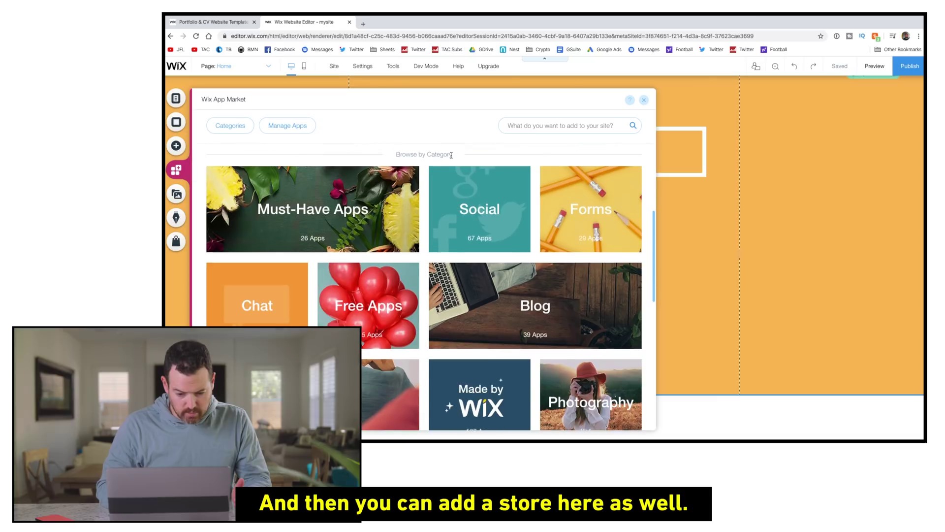
pyautogui.scroll(-2, 452, 158)
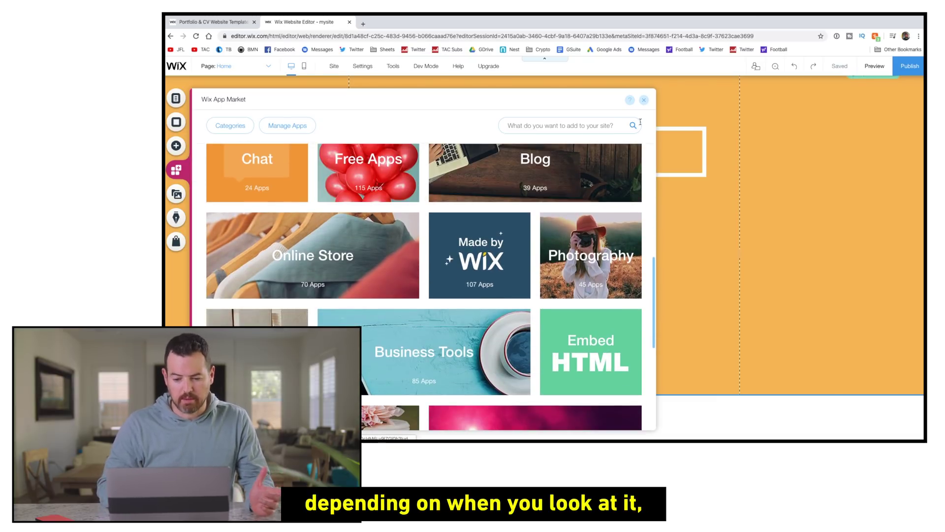
pyautogui.click(281, 274)
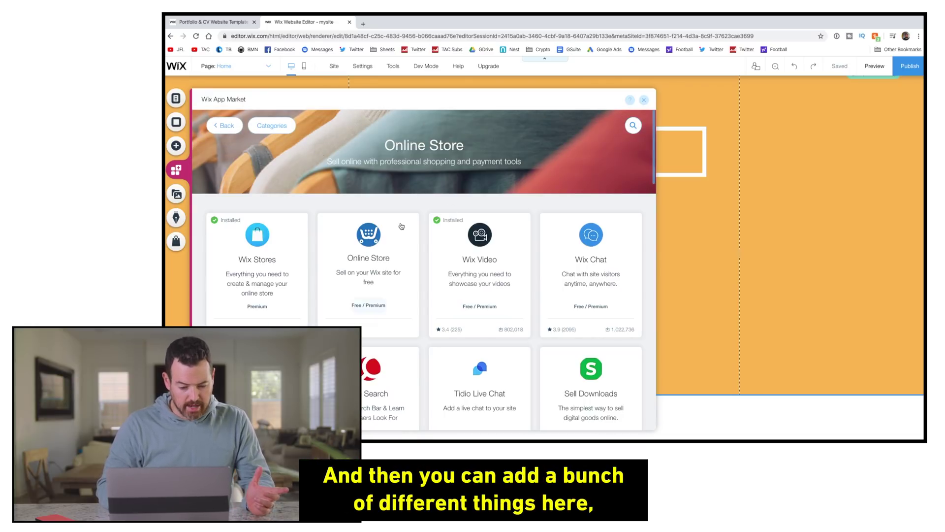
pyautogui.scroll(-5, 401, 226)
pyautogui.scroll(-1, 401, 226)
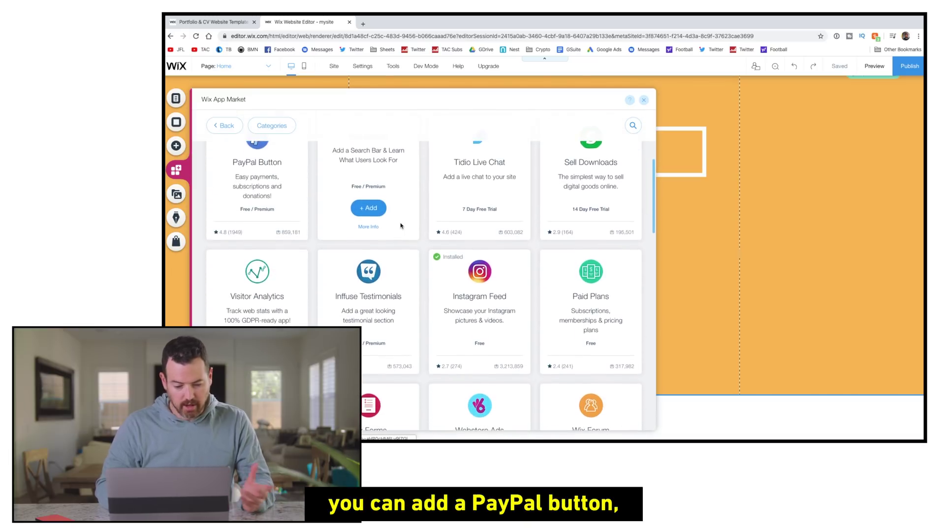
pyautogui.scroll(6, 396, 224)
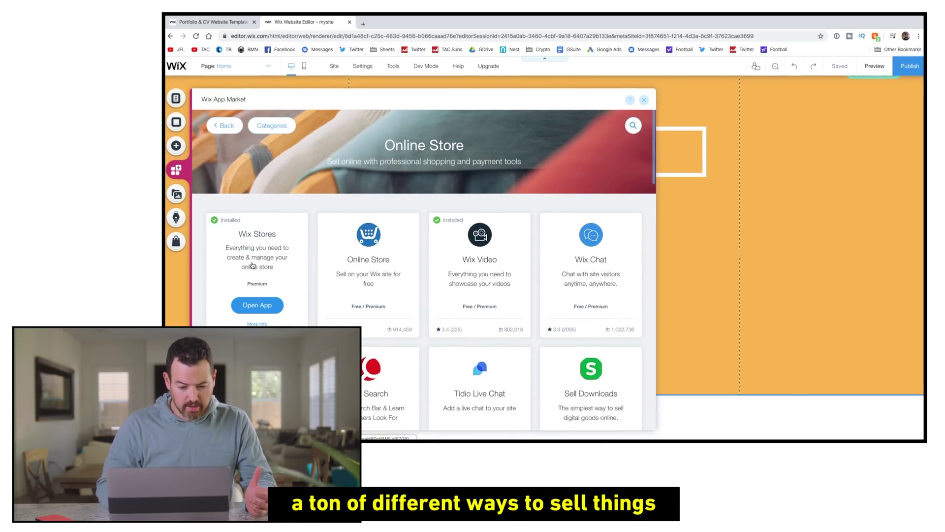
pyautogui.click(273, 304)
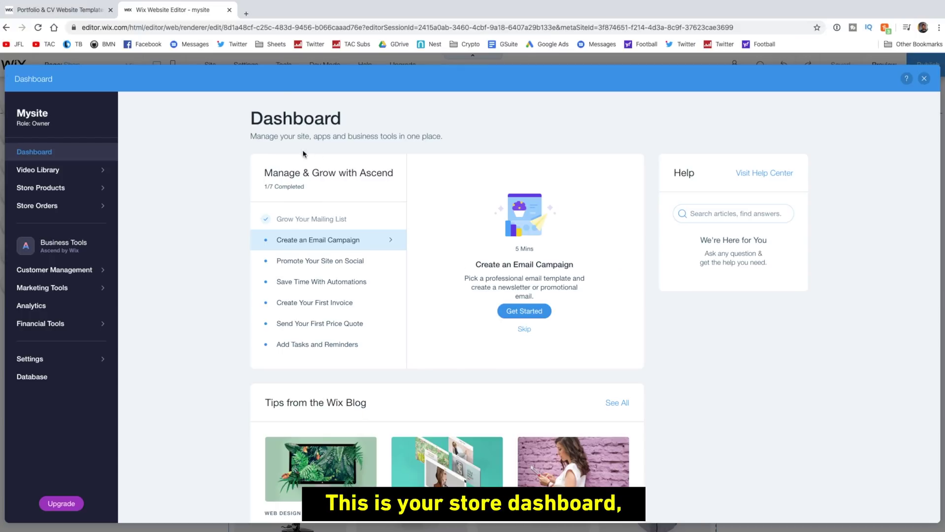
# Open the first sample product from the store's product list and scroll through its Product Info and Additional Info.
pyautogui.scroll(-2, 312, 215)
pyautogui.scroll(2, 310, 217)
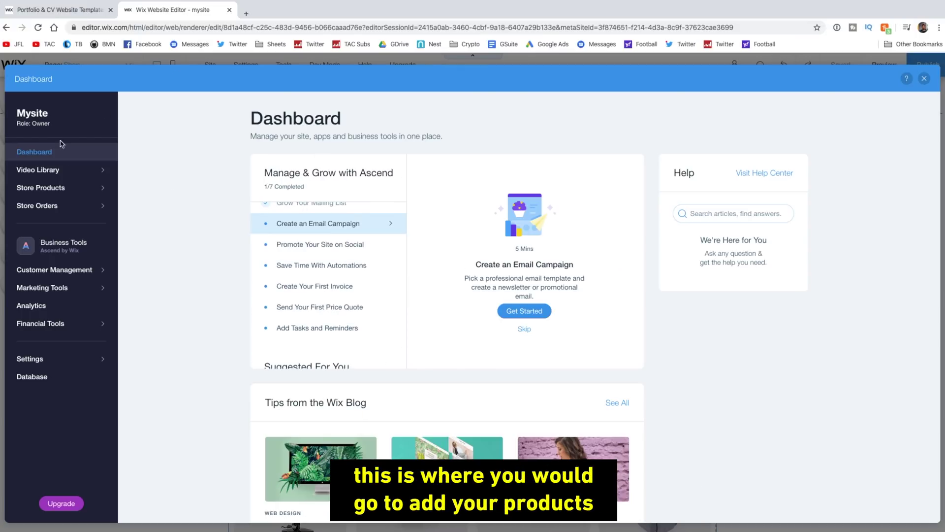
pyautogui.click(64, 188)
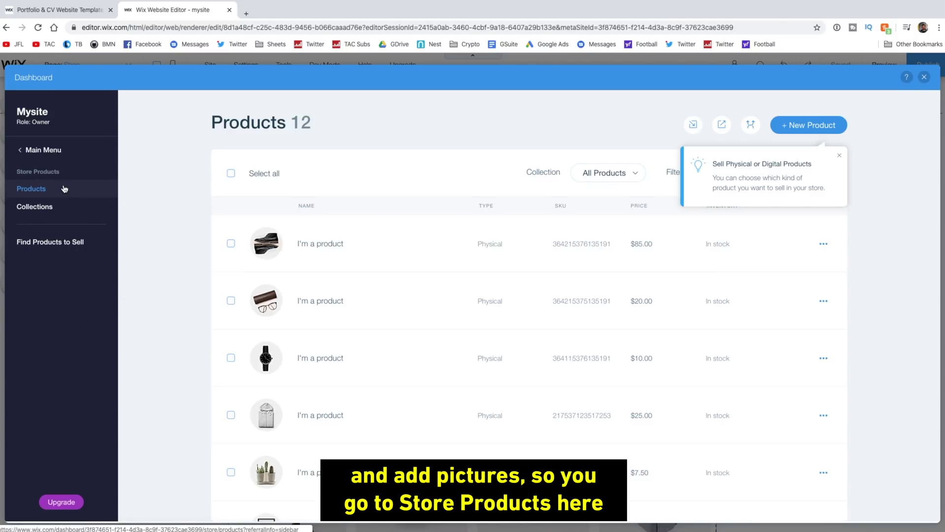
pyautogui.scroll(-1, 355, 219)
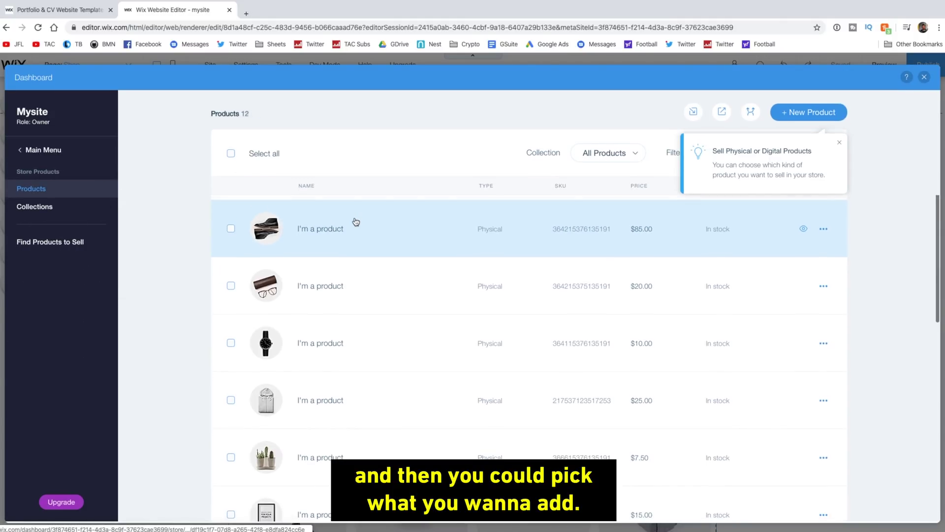
pyautogui.scroll(1, 354, 220)
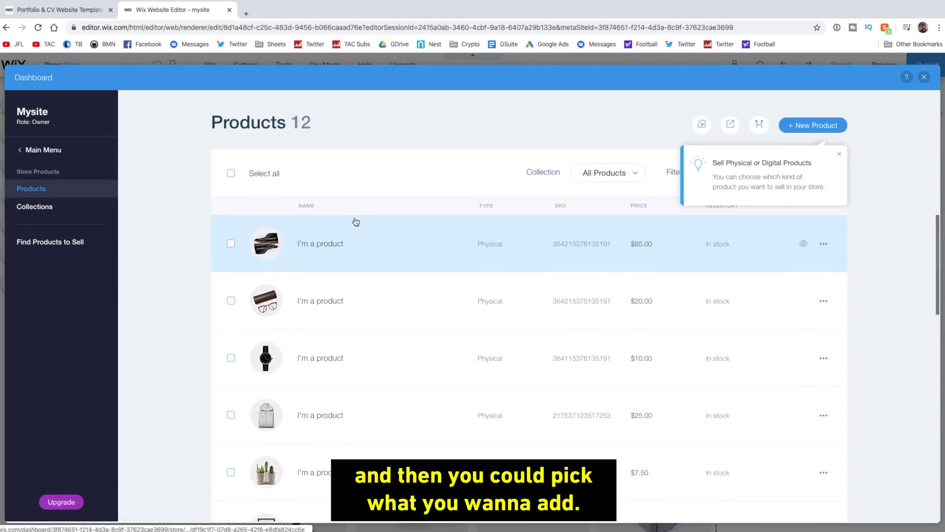
pyautogui.click(357, 253)
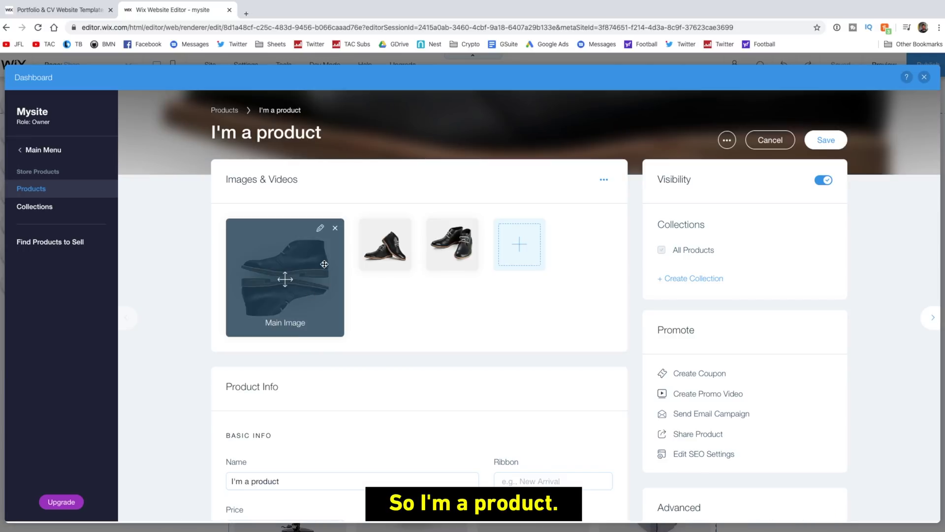
pyautogui.scroll(-3, 243, 410)
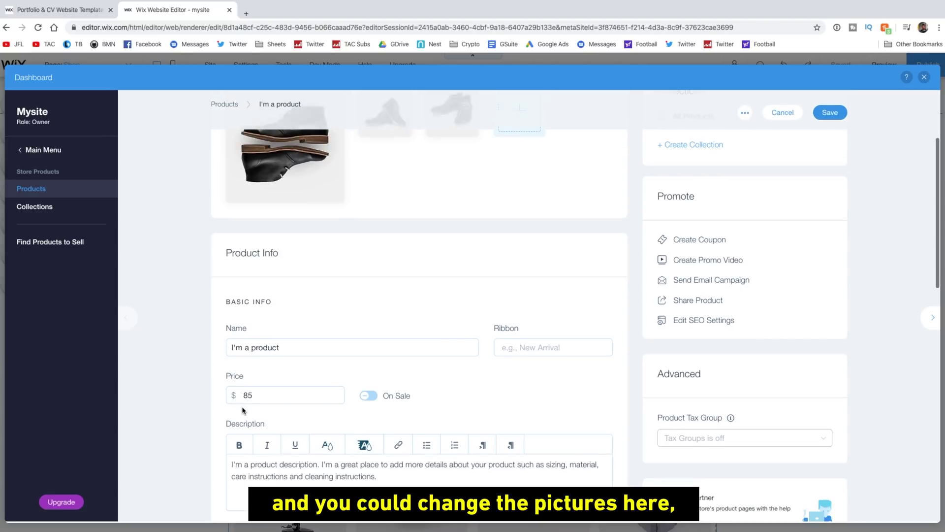
pyautogui.scroll(-2, 296, 325)
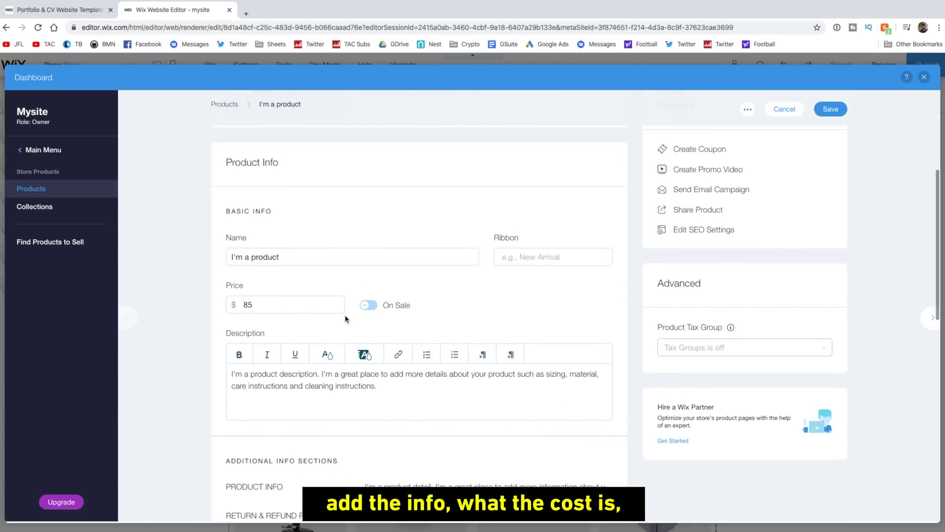
pyautogui.scroll(-3, 345, 315)
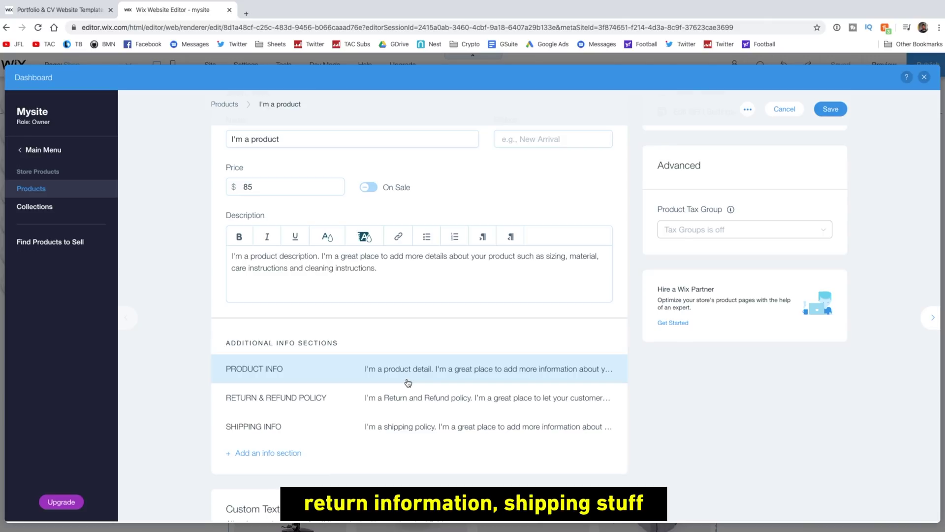
pyautogui.scroll(-12, 407, 383)
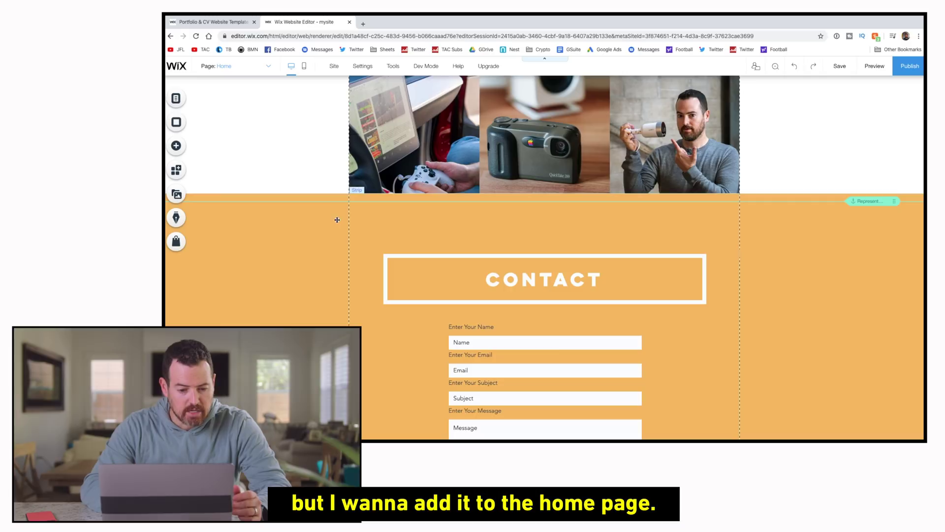
# Add a classic plain black strip below the Contact section.
pyautogui.click(176, 147)
pyautogui.click(204, 201)
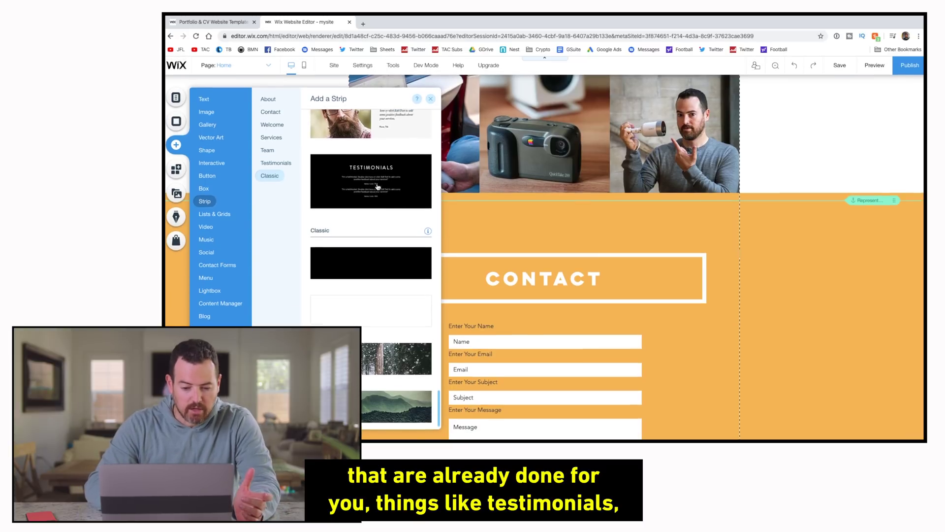
pyautogui.scroll(5, 378, 187)
pyautogui.scroll(1, 377, 187)
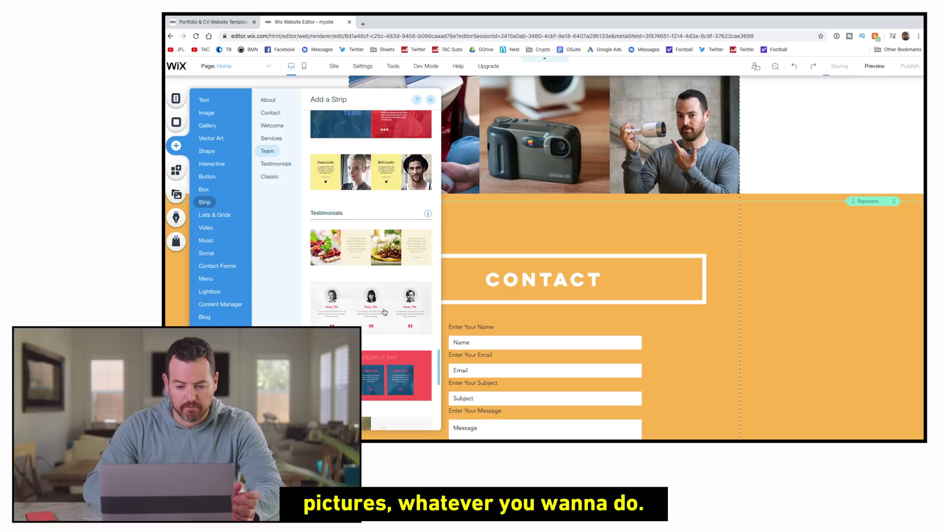
pyautogui.scroll(-10, 385, 312)
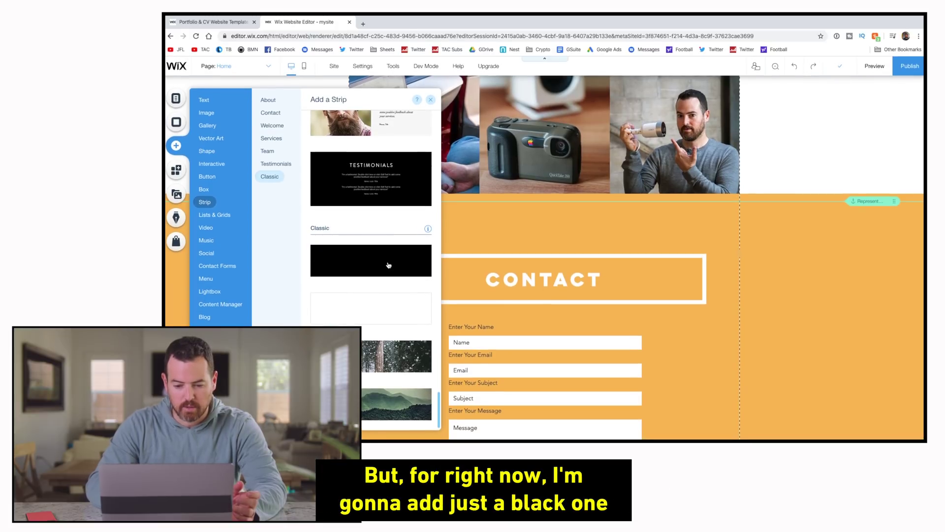
pyautogui.click(388, 265)
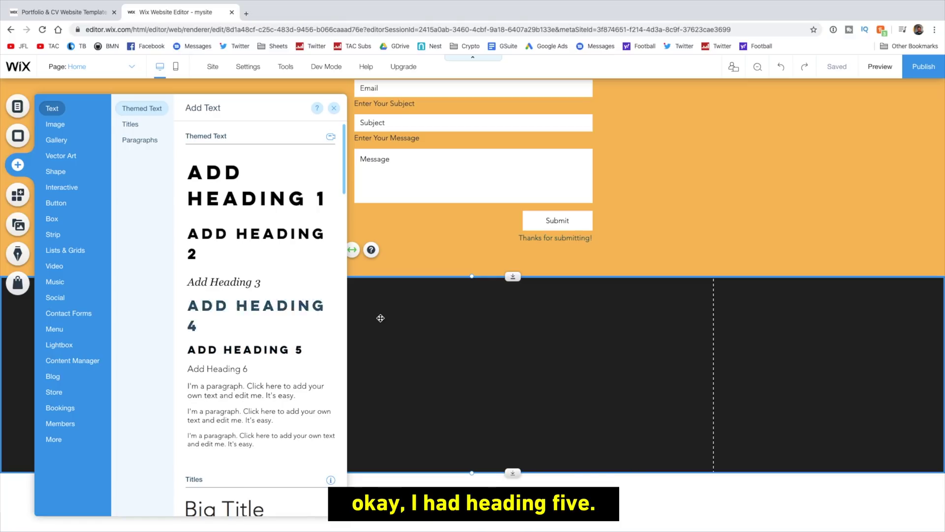
# Add a Heading 5 title reading 'BUY MY STUFF' to the black strip.
pyautogui.click(308, 355)
pyautogui.doubleClick(443, 307)
pyautogui.write('STORE')
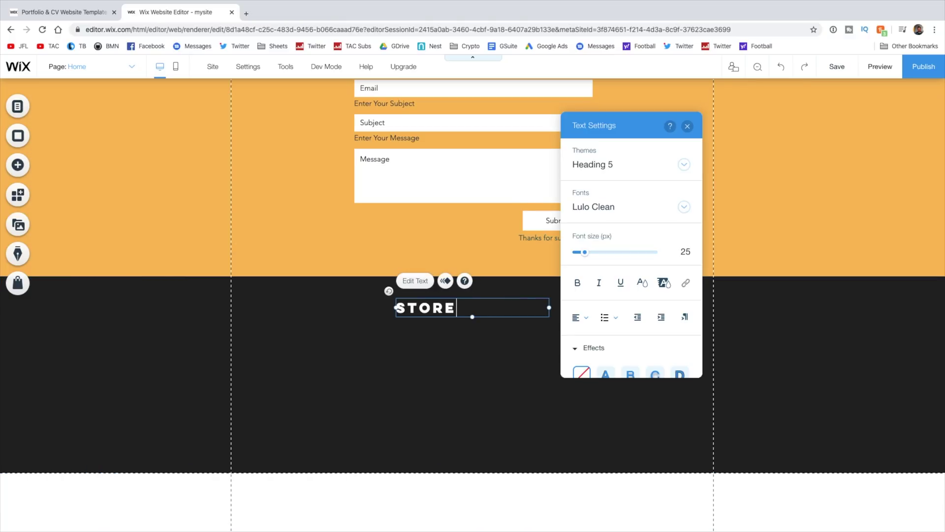
pyautogui.press('BackSpace')
pyautogui.press('BackSpace')
pyautogui.press('BackSpace')
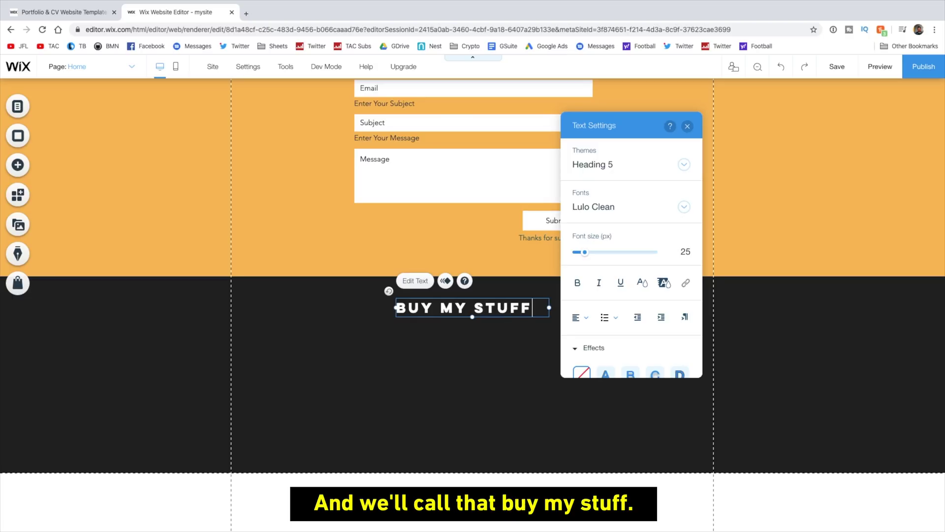
pyautogui.write('BUY MY STUFF')
pyautogui.click(298, 362)
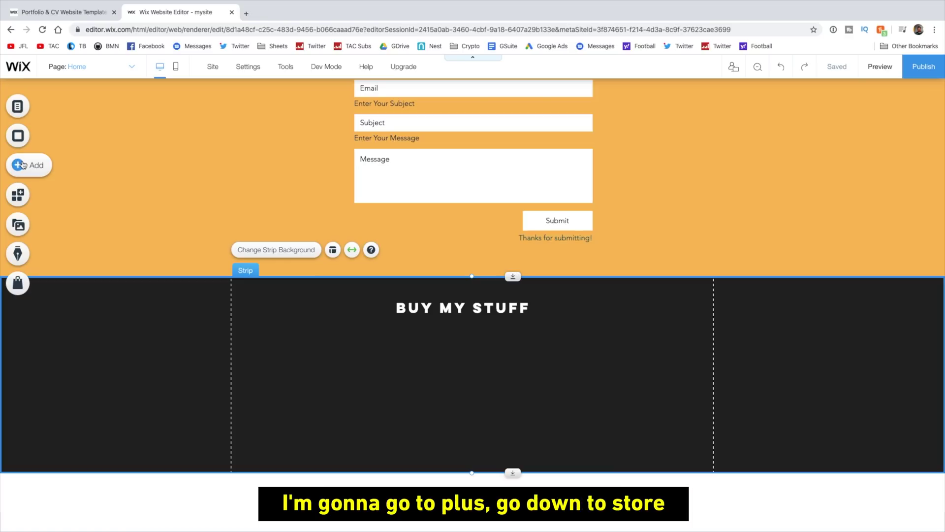
# Place a Slider Product Gallery in the BUY MY STUFF strip and pull the strip up against Contact.
pyautogui.click(22, 165)
pyautogui.click(151, 125)
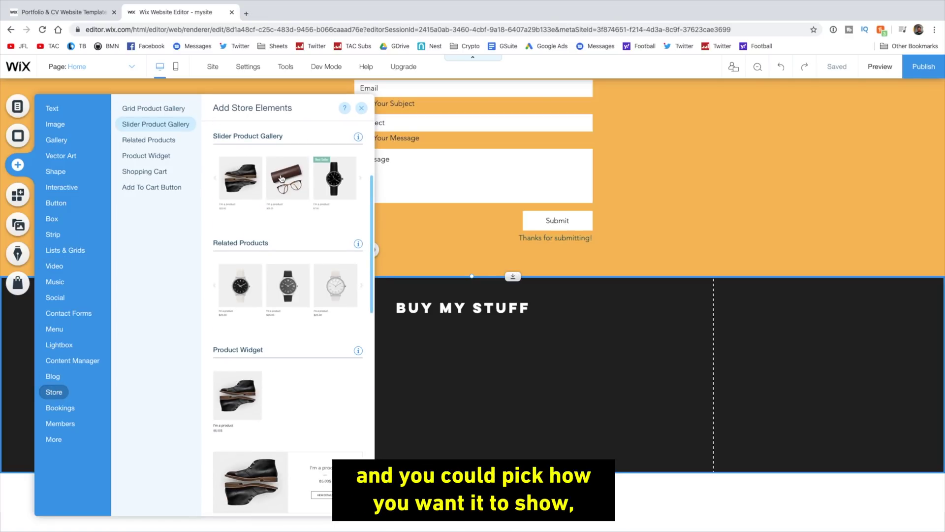
pyautogui.click(253, 176)
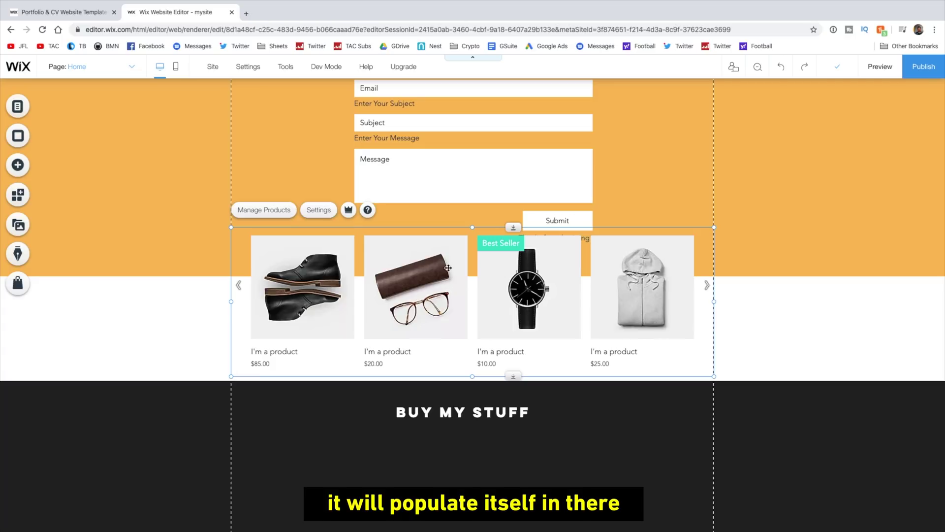
pyautogui.scroll(-2, 446, 266)
pyautogui.moveTo(445, 264); pyautogui.dragTo(438, 460)
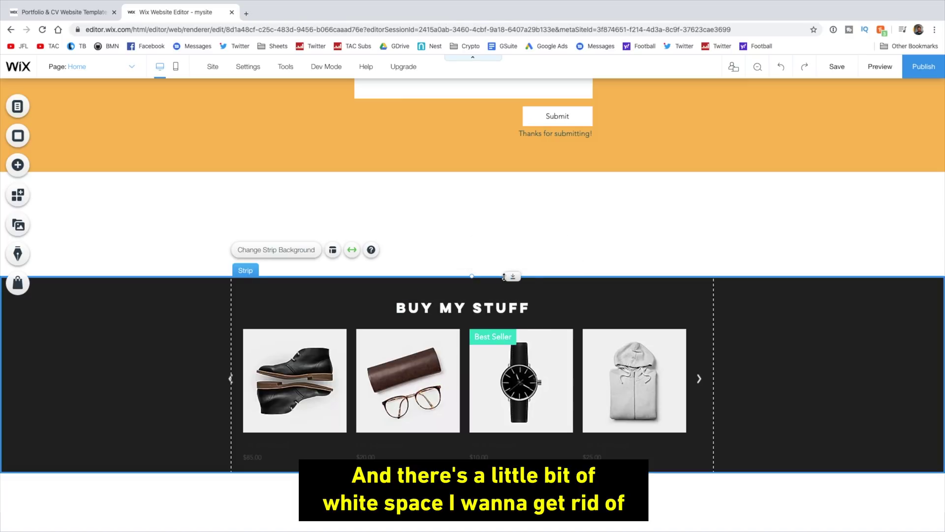
pyautogui.moveTo(511, 280); pyautogui.dragTo(510, 244)
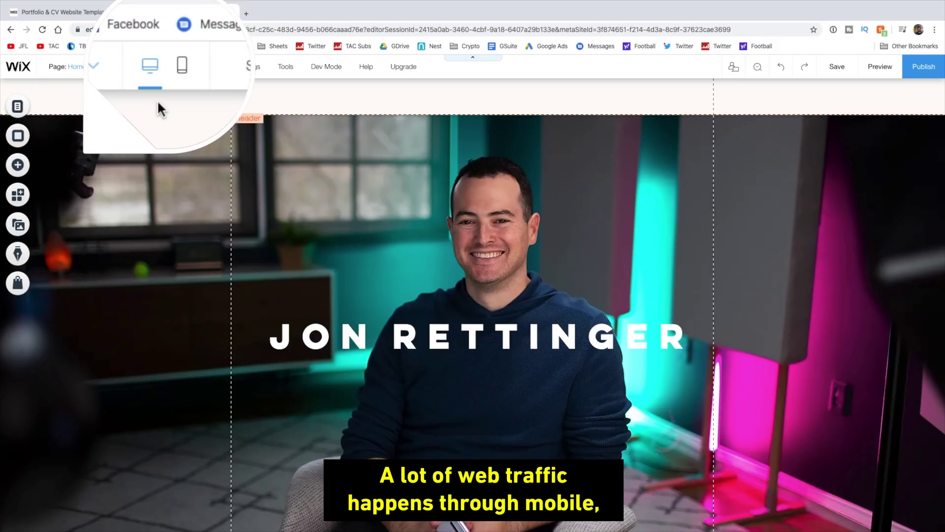
# Switch to the mobile editor using the phone icon in the top bar.
pyautogui.click(177, 73)
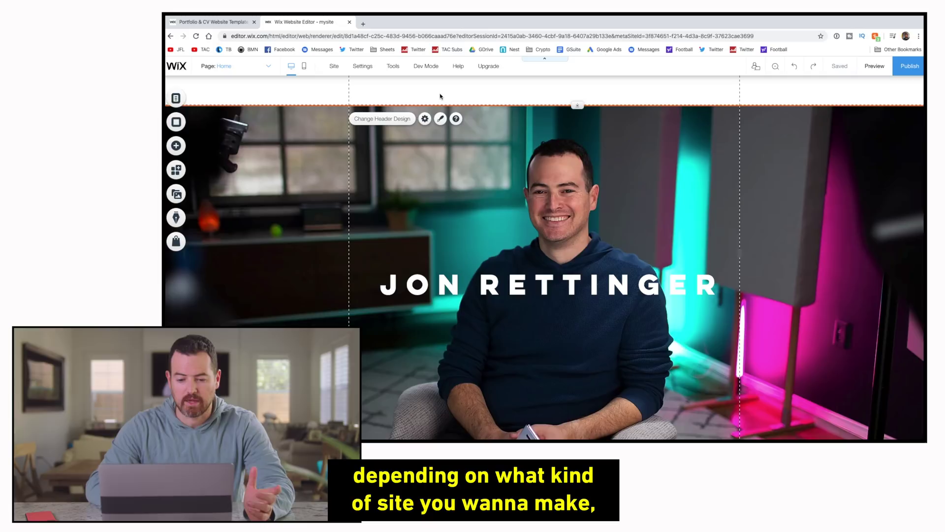
# Scroll the desktop home page from the hero down to the product slider and back up.
pyautogui.scroll(-2, 492, 164)
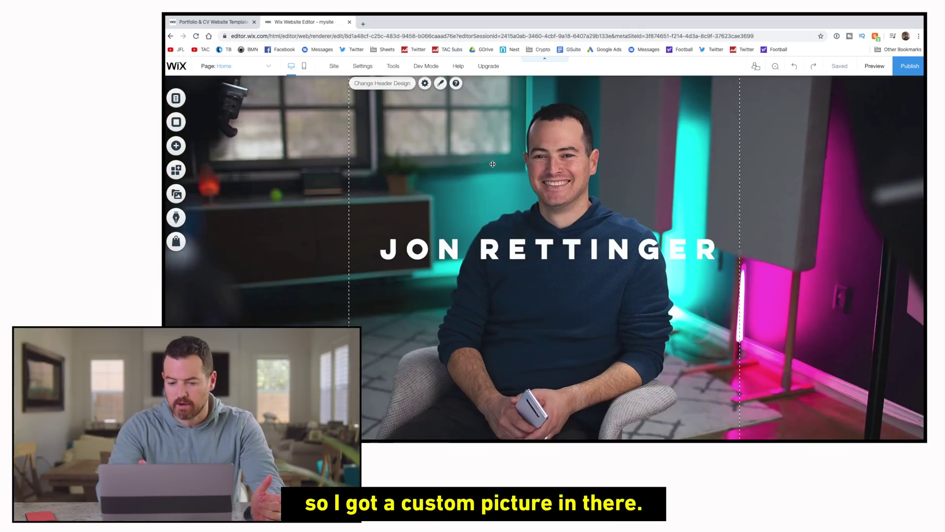
pyautogui.scroll(-2, 492, 164)
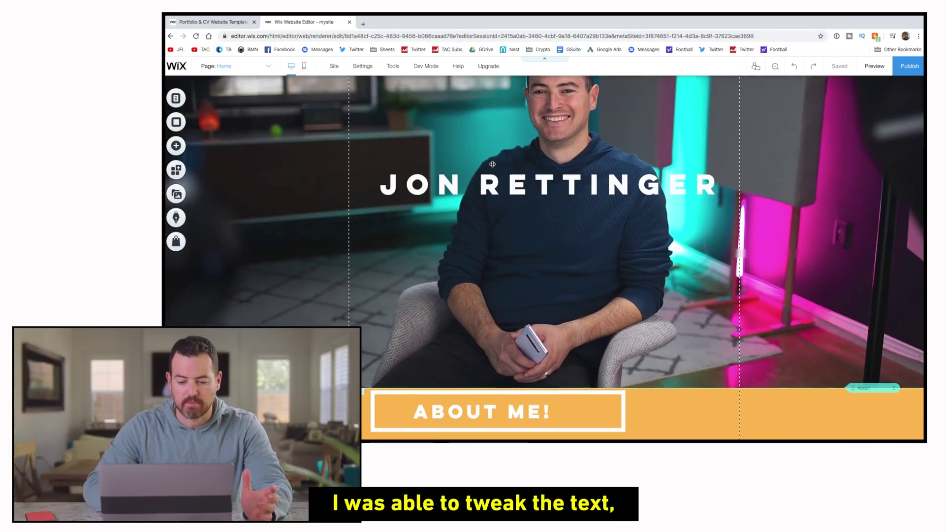
pyautogui.scroll(-7, 492, 164)
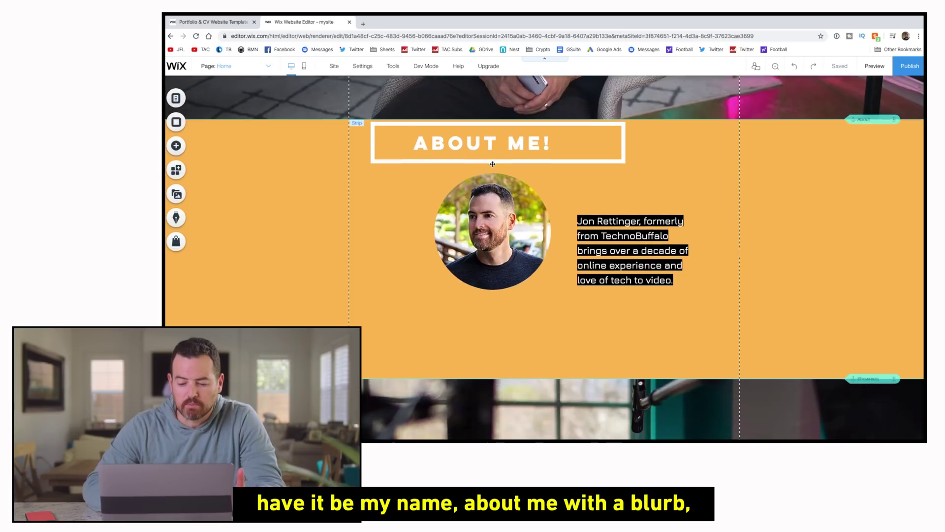
pyautogui.scroll(-9, 492, 164)
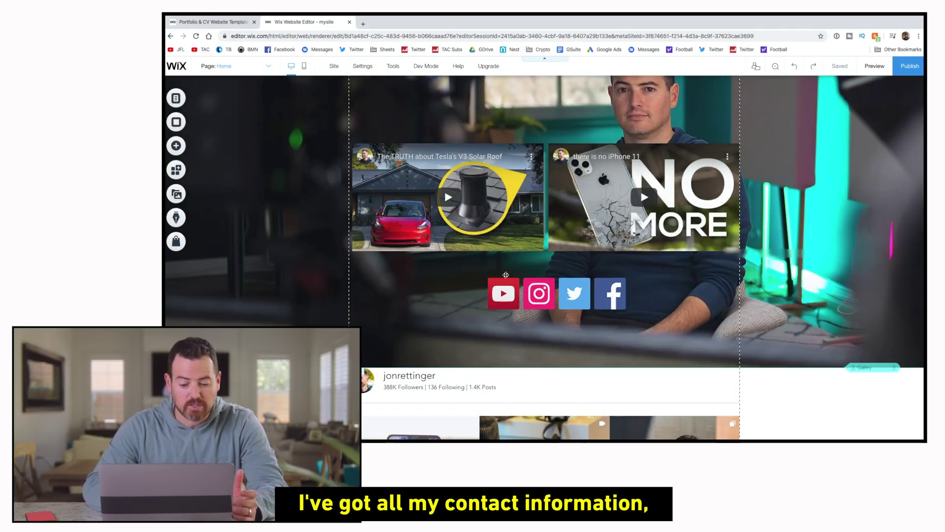
pyautogui.scroll(-6, 576, 283)
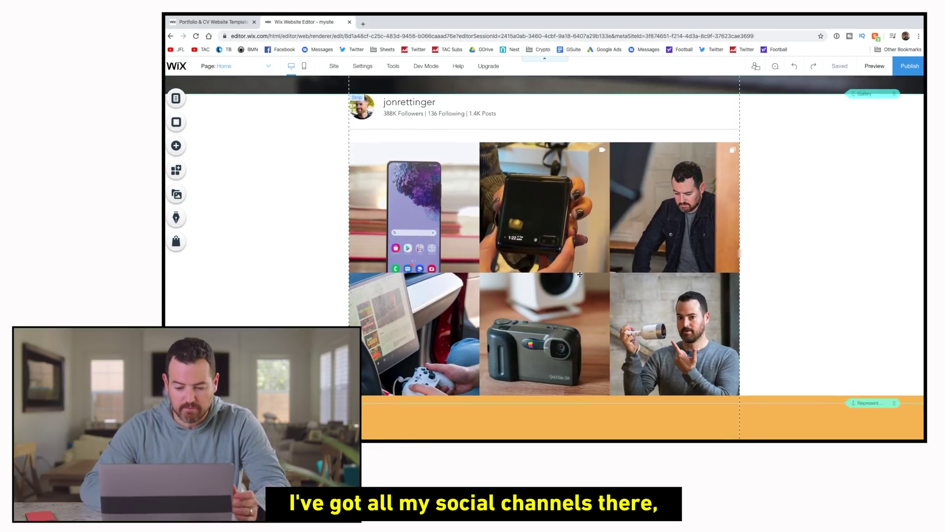
pyautogui.scroll(-5, 580, 274)
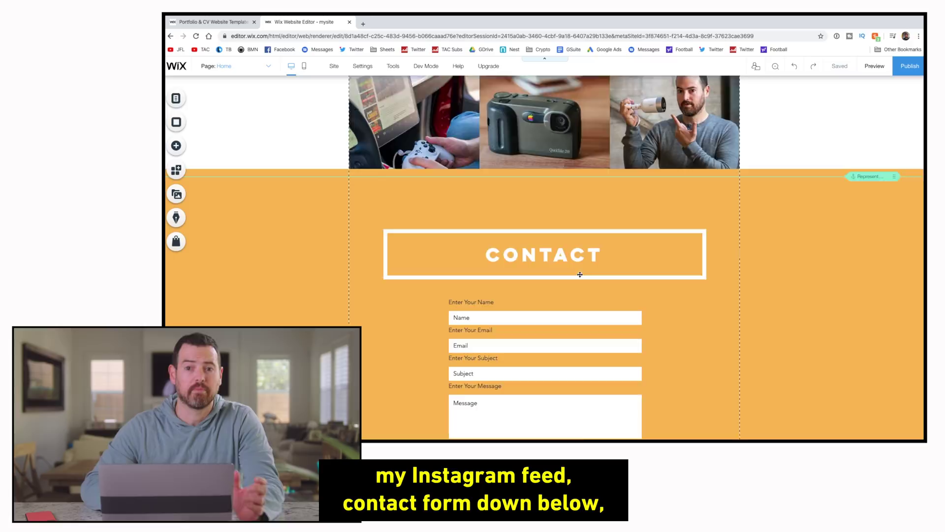
pyautogui.scroll(-4, 579, 274)
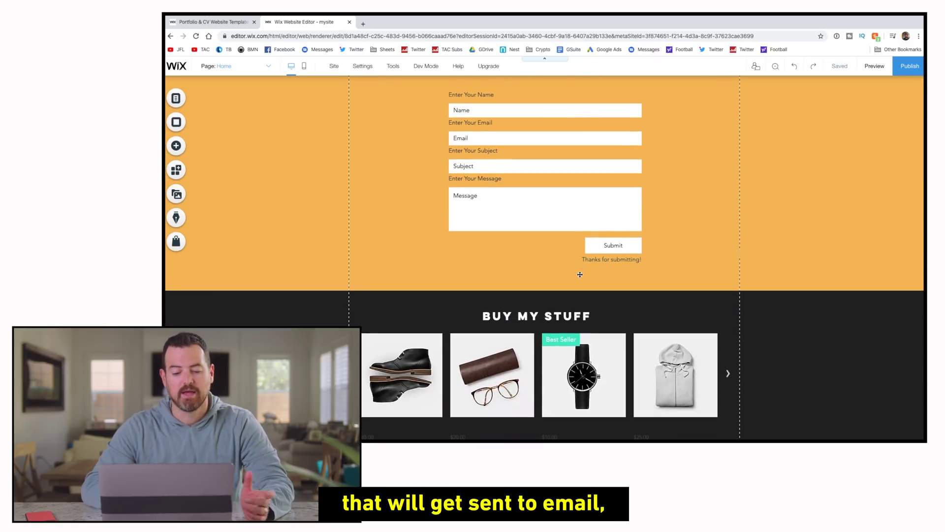
pyautogui.scroll(-1, 579, 274)
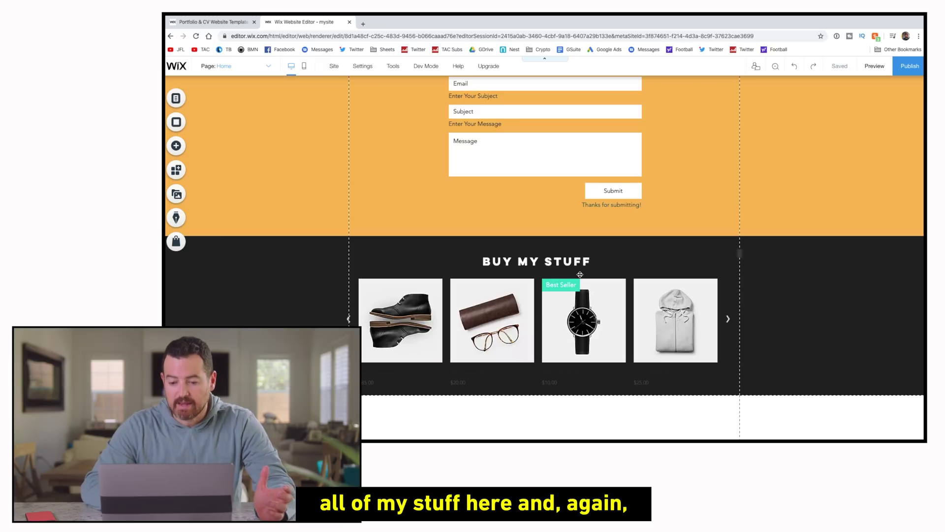
pyautogui.scroll(10, 580, 274)
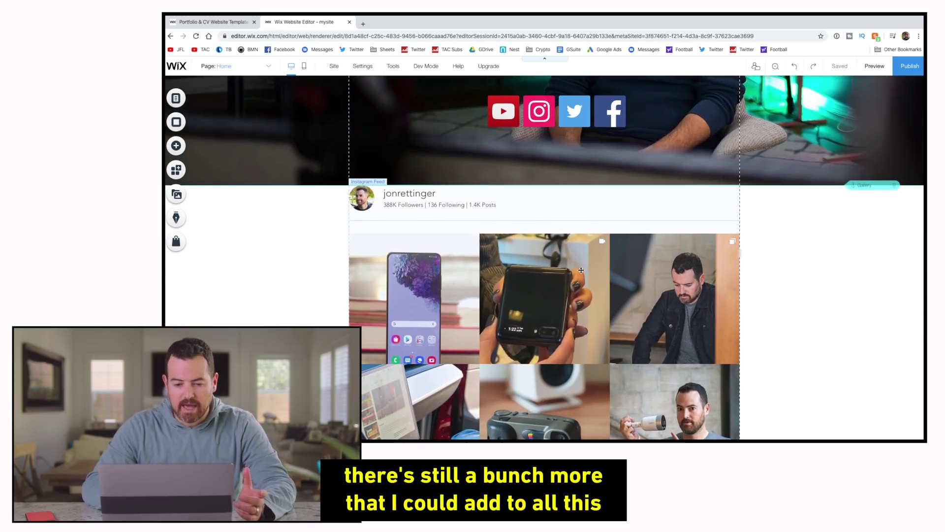
pyautogui.scroll(15, 581, 270)
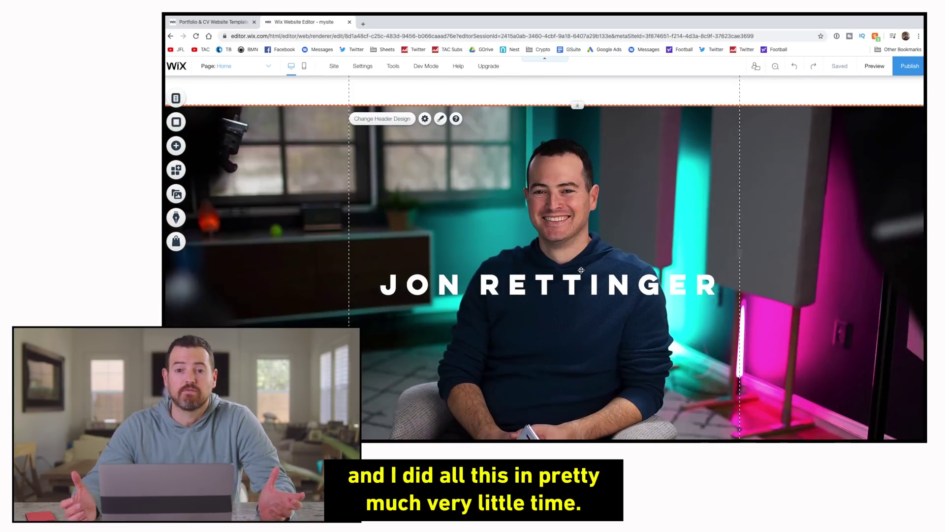